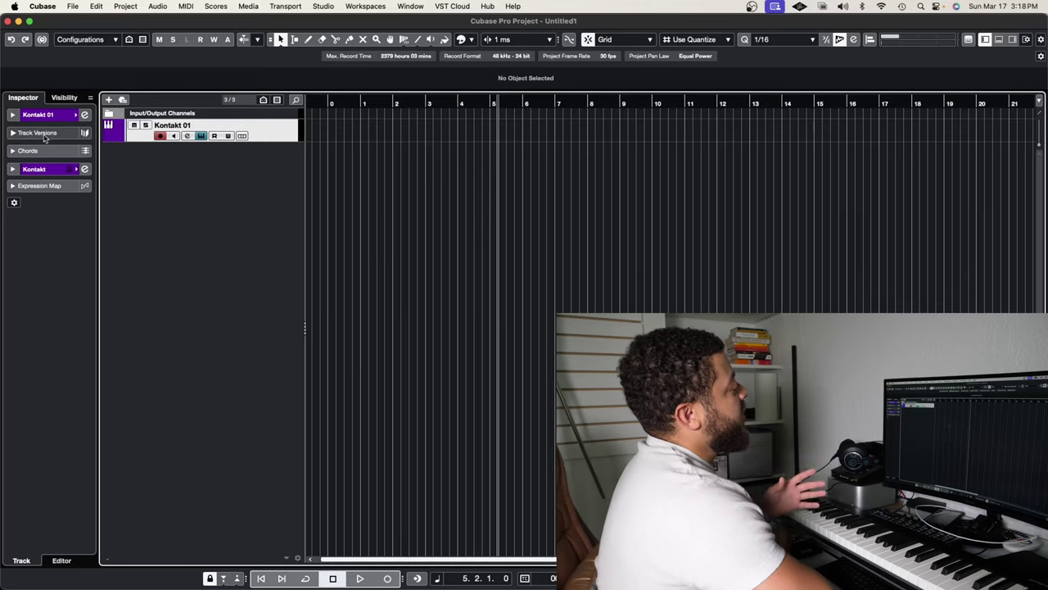
Step: Add a Keyscape instrument track, Keyscape 01, below Kontakt 01 with its plugin window open
right_click(182, 176)
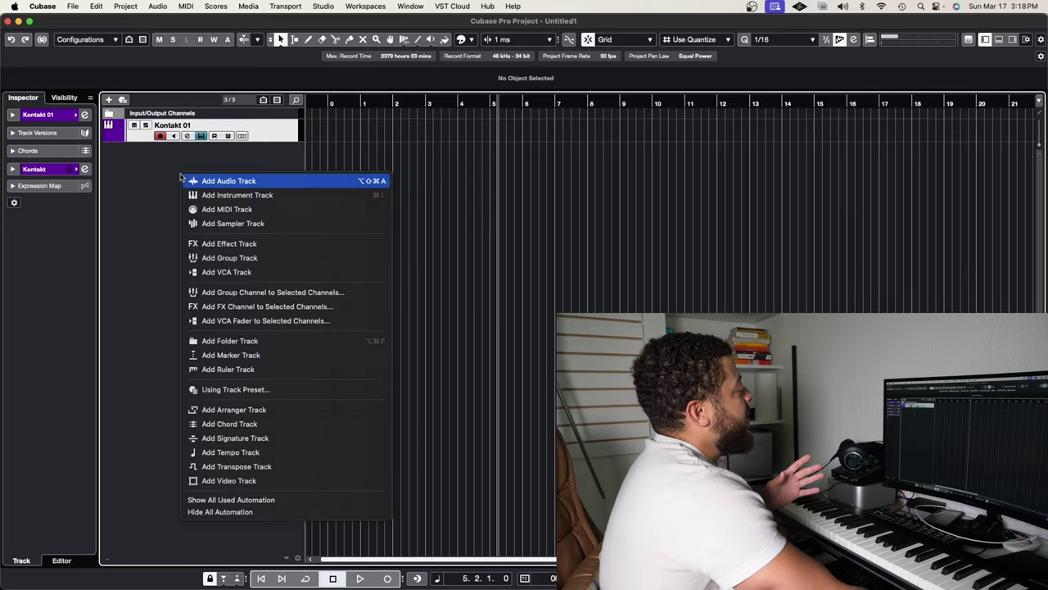
left_click(248, 195)
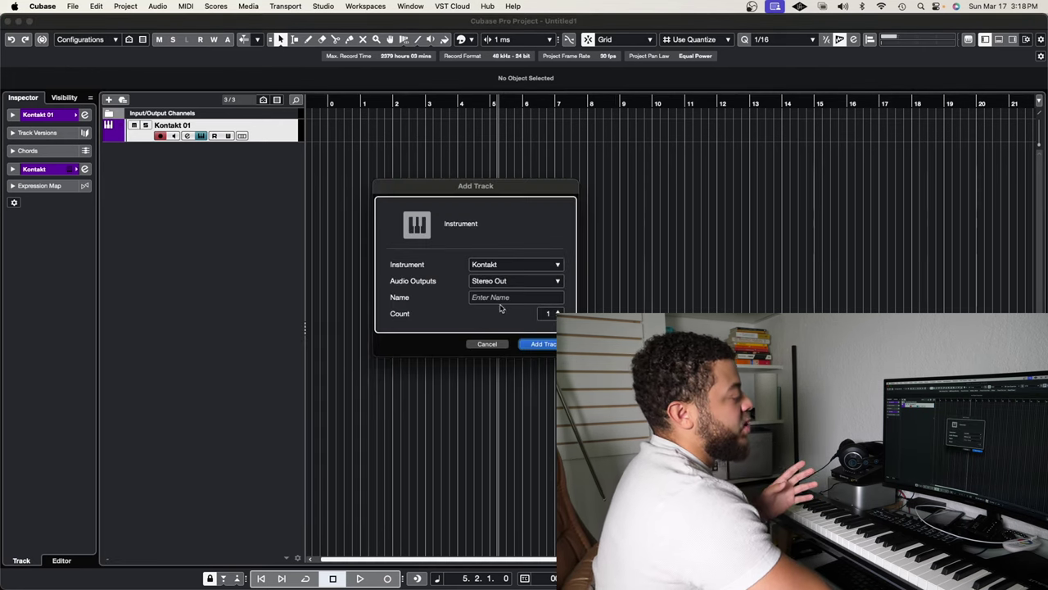
left_click(509, 263)
scroll(478, 423, "down", 5)
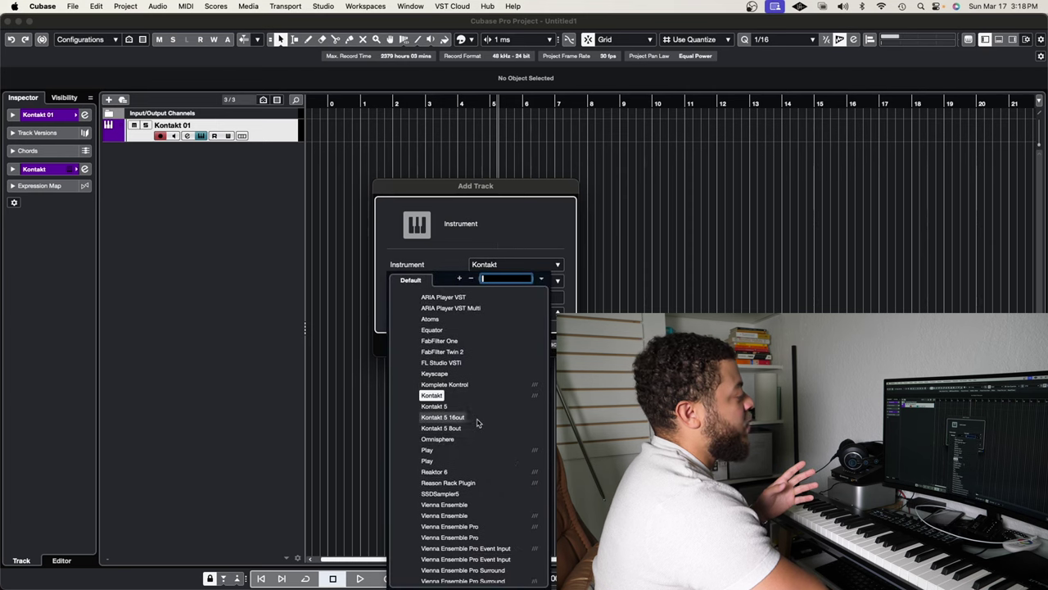
left_click(446, 336)
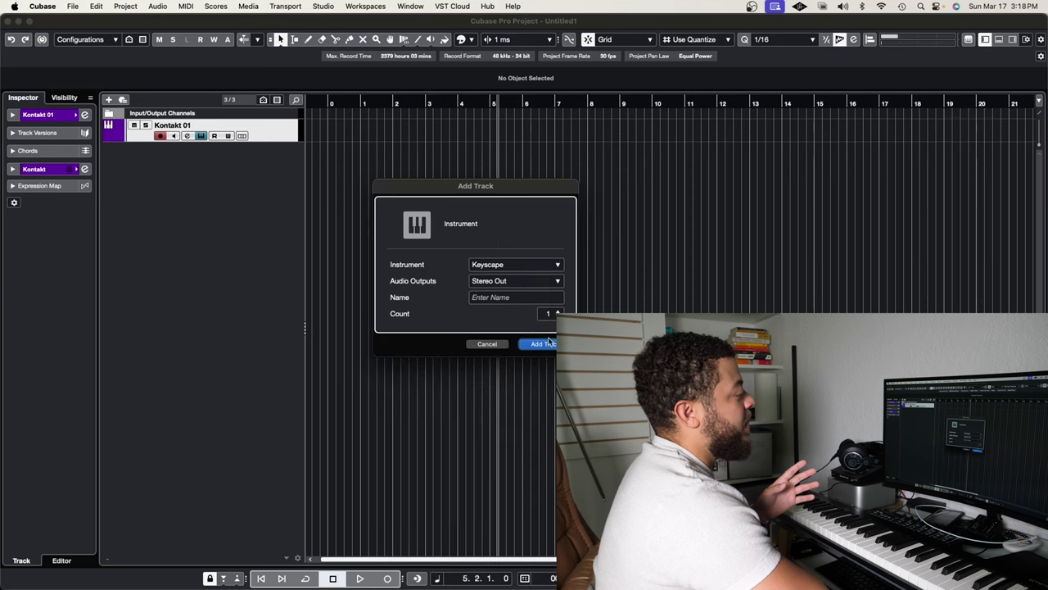
left_click(544, 344)
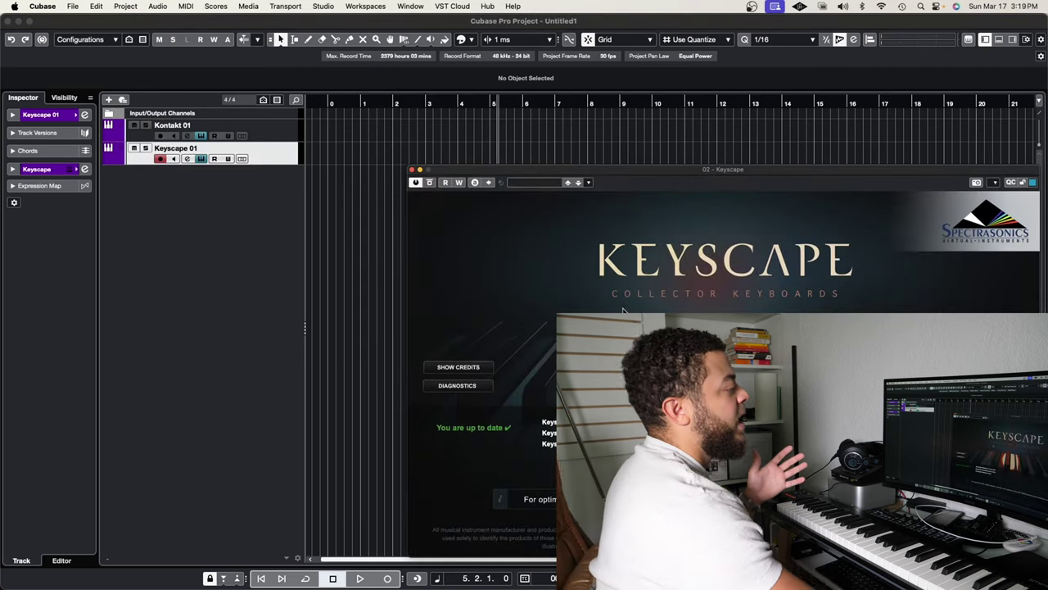
Step: Browse Keyscape's patch list and load the LA Custom C7 - Rock piano patch
scroll(401, 394, "down", 15)
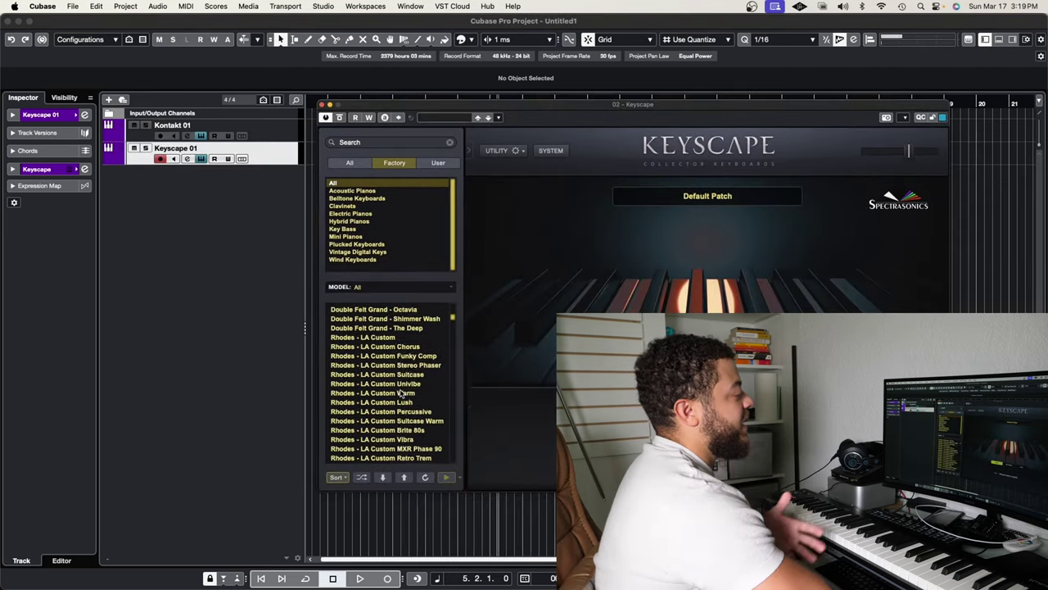
scroll(400, 394, "down", 15)
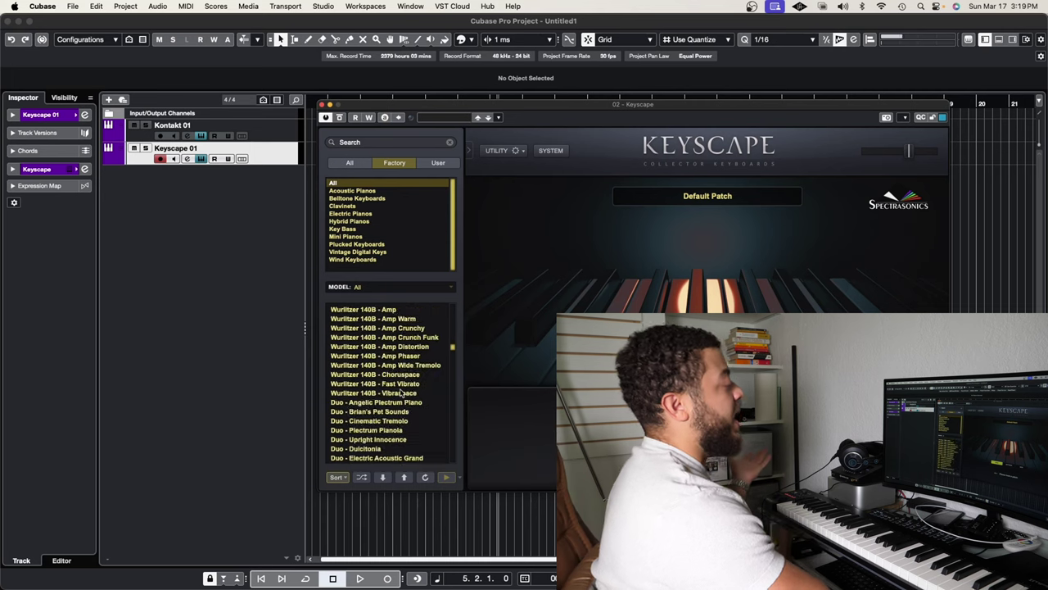
scroll(400, 394, "down", 3)
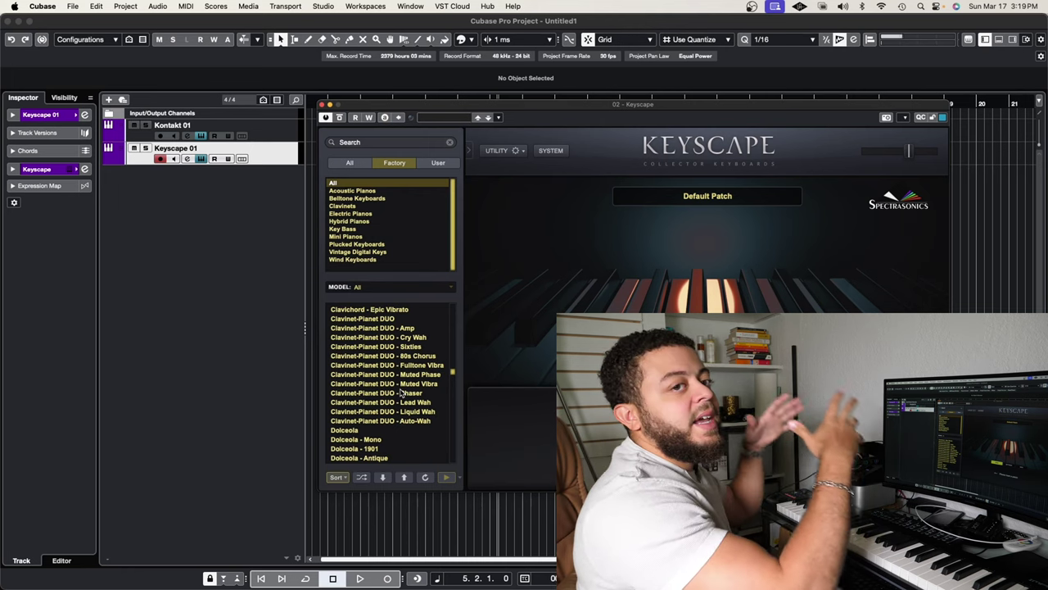
scroll(401, 393, "up", 15)
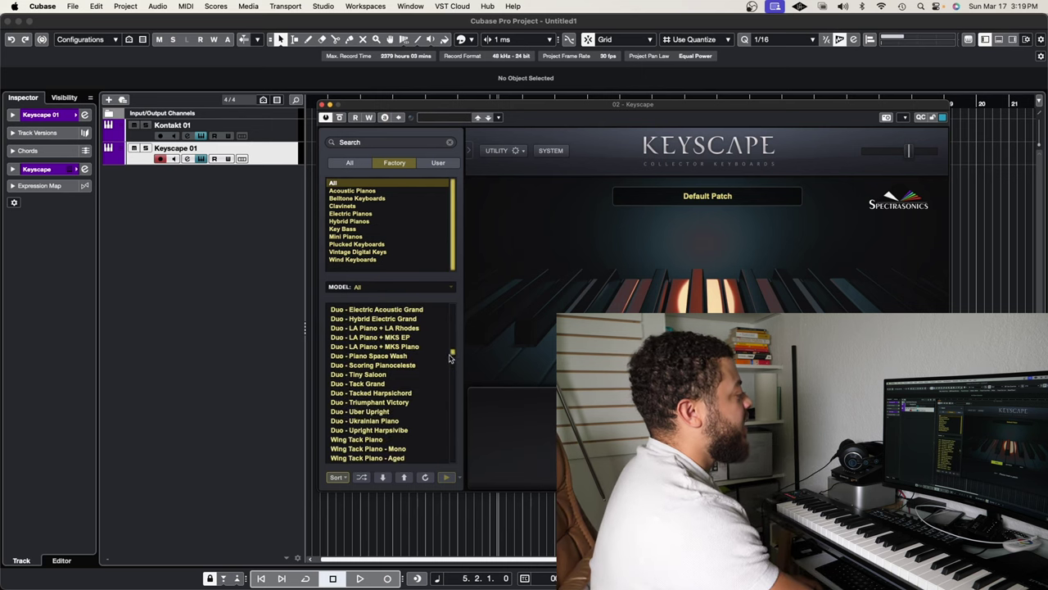
scroll(453, 354, "down", 5)
left_click(422, 320)
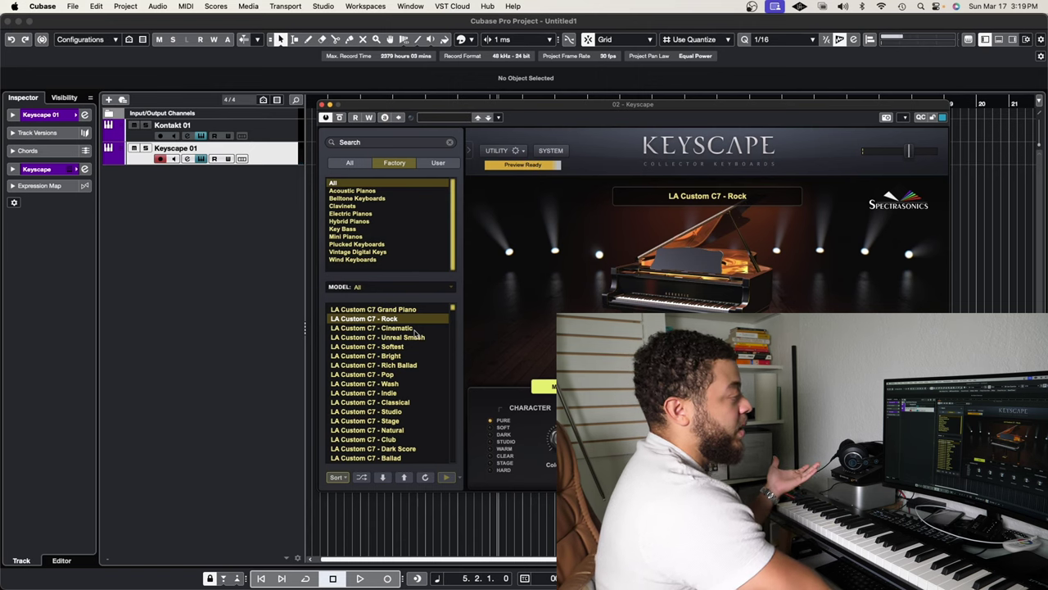
Step: Duplicate Keyscape 01 and switch the copy to the LA Custom C7 - Cinematic patch
right_click(274, 160)
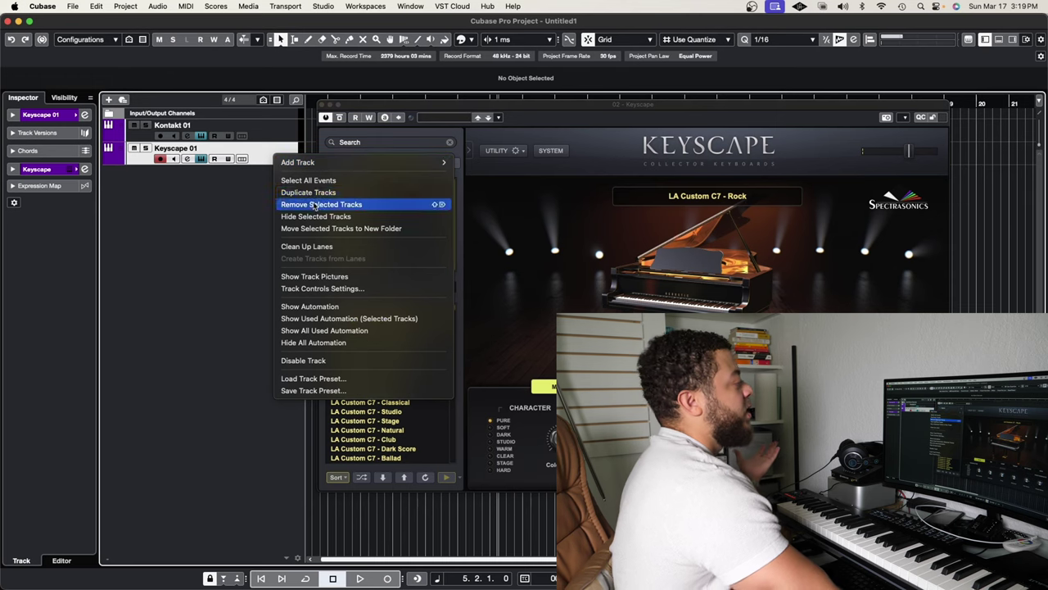
left_click(232, 186)
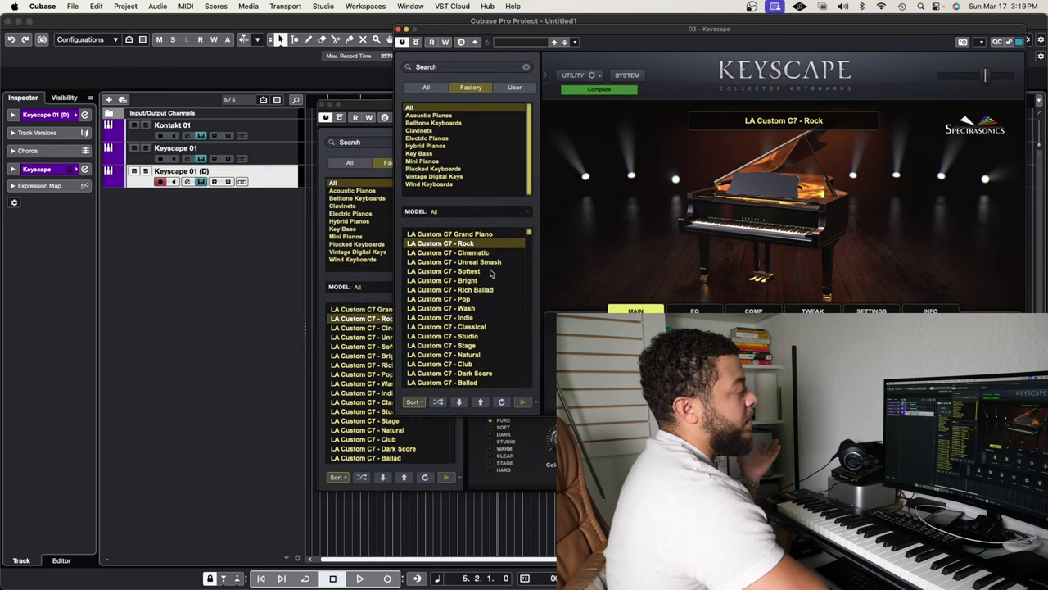
left_click(484, 254)
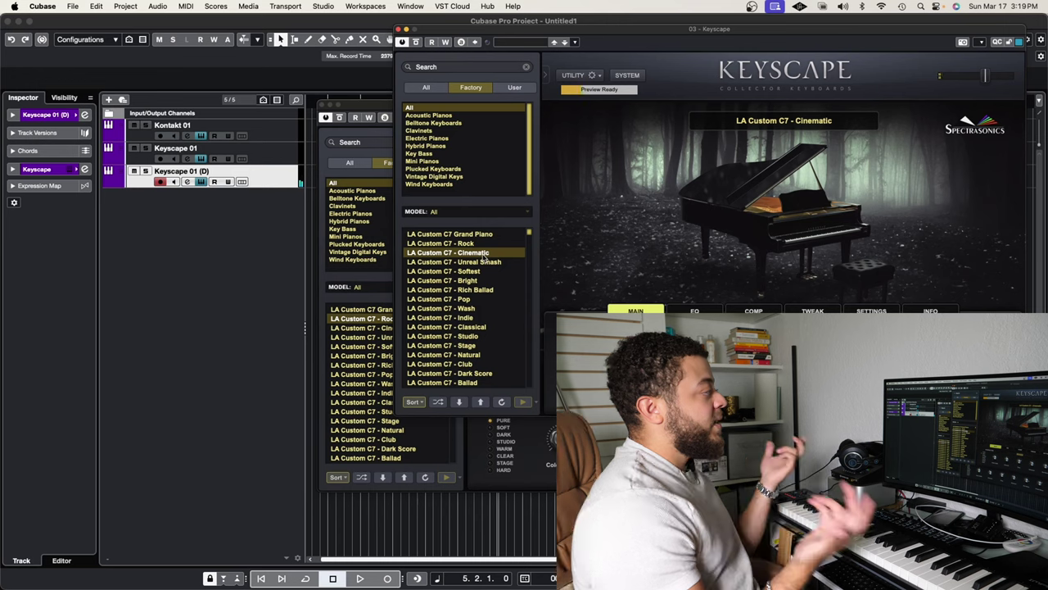
Step: Close both Keyscape plugin windows to return to the arrangement
left_click_drag(450, 37, 448, 109)
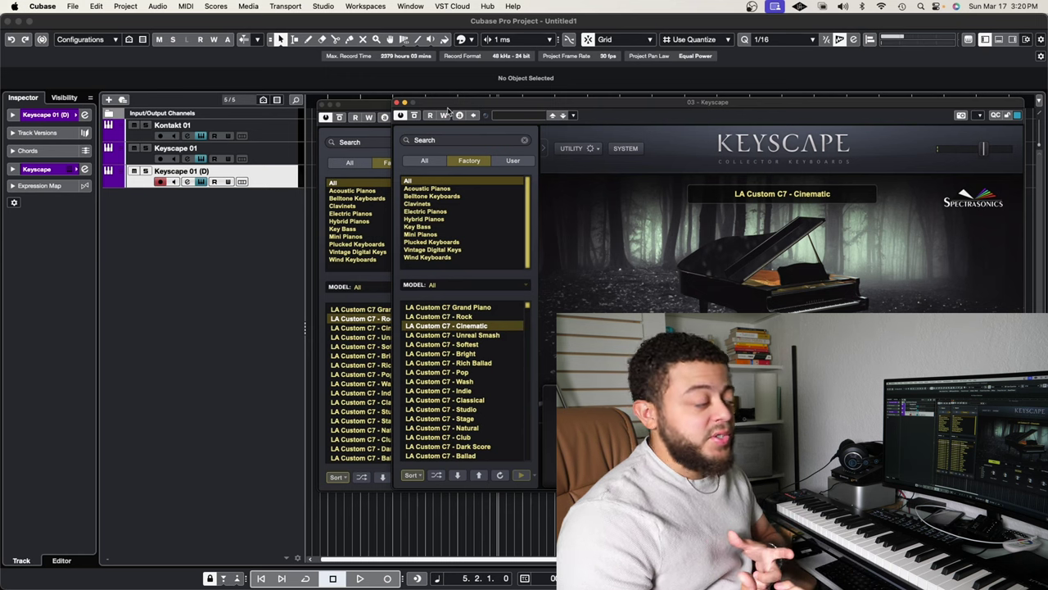
left_click(397, 104)
left_click(323, 104)
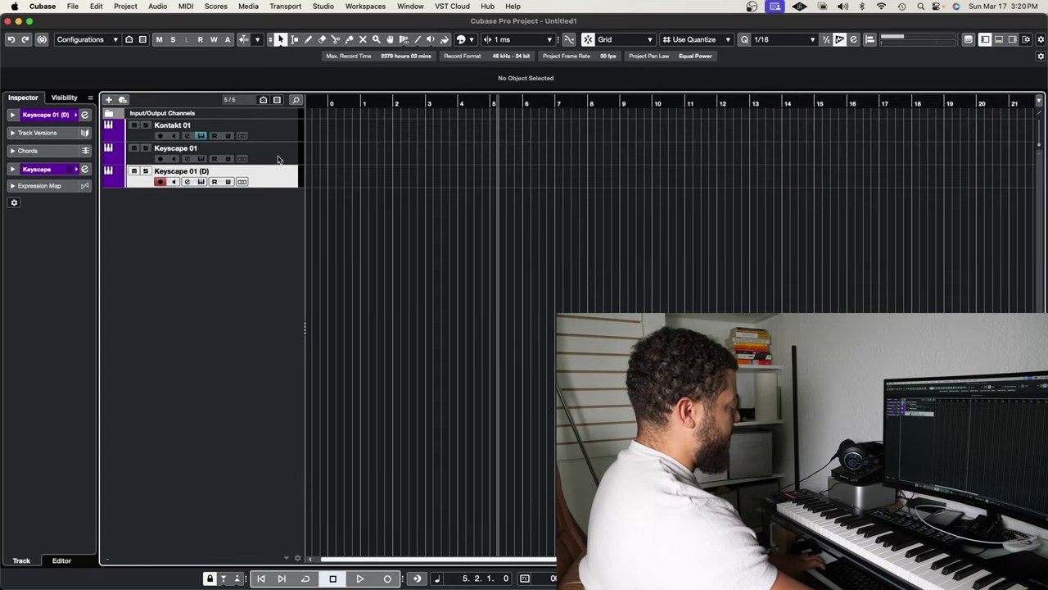
Step: Delete both Keyscape tracks and then the Kontakt 01 track
left_click(277, 159, "shift")
right_click(275, 154)
left_click(286, 147)
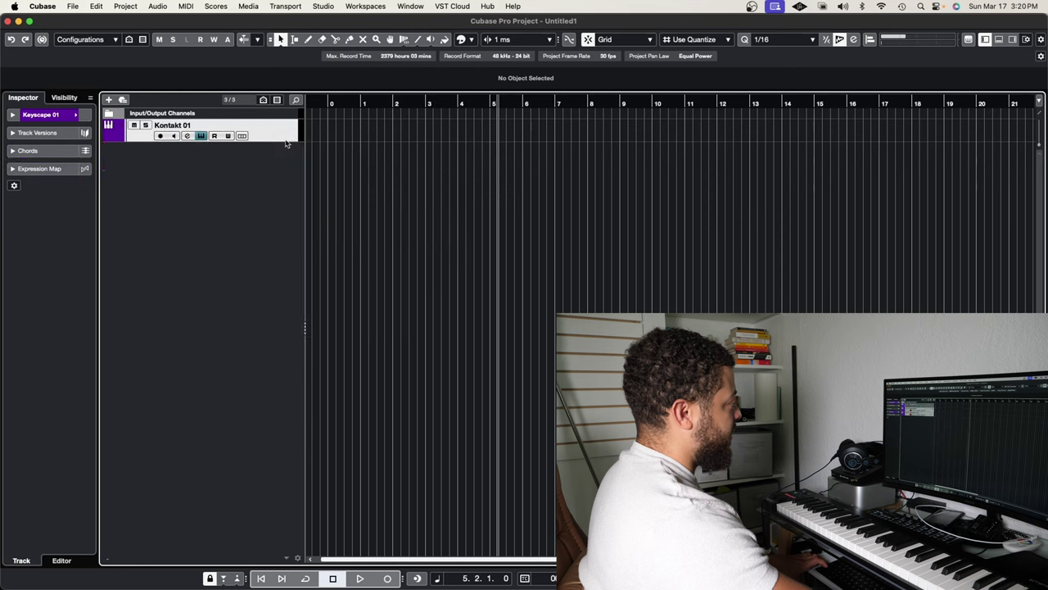
right_click(282, 133)
left_click(315, 176)
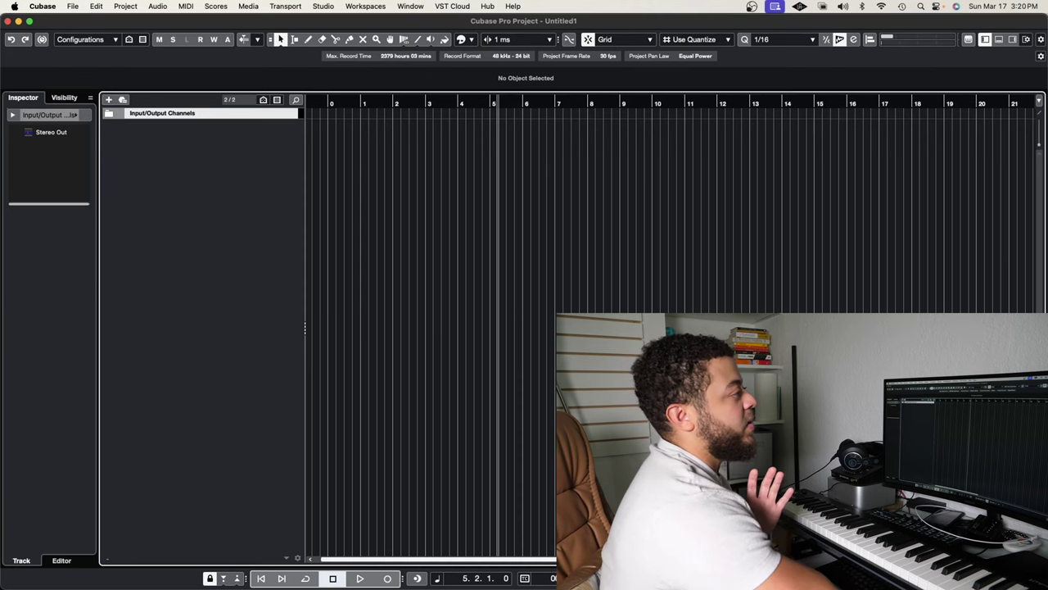
Step: Add Kontakt from the VSTi rack's Other category and create its assigned MIDI track
left_click(1012, 40)
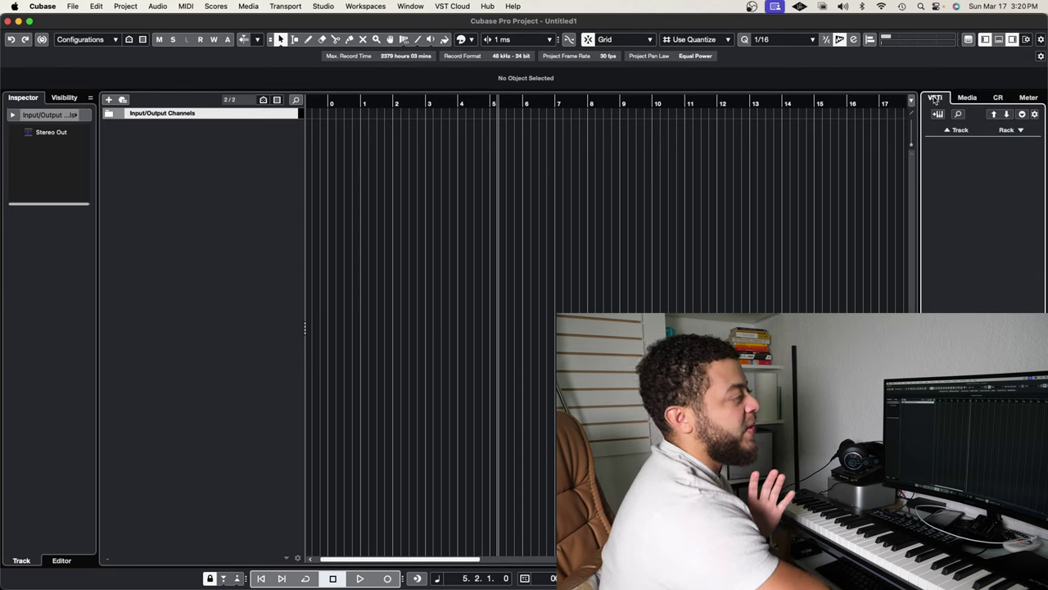
left_click(1011, 134)
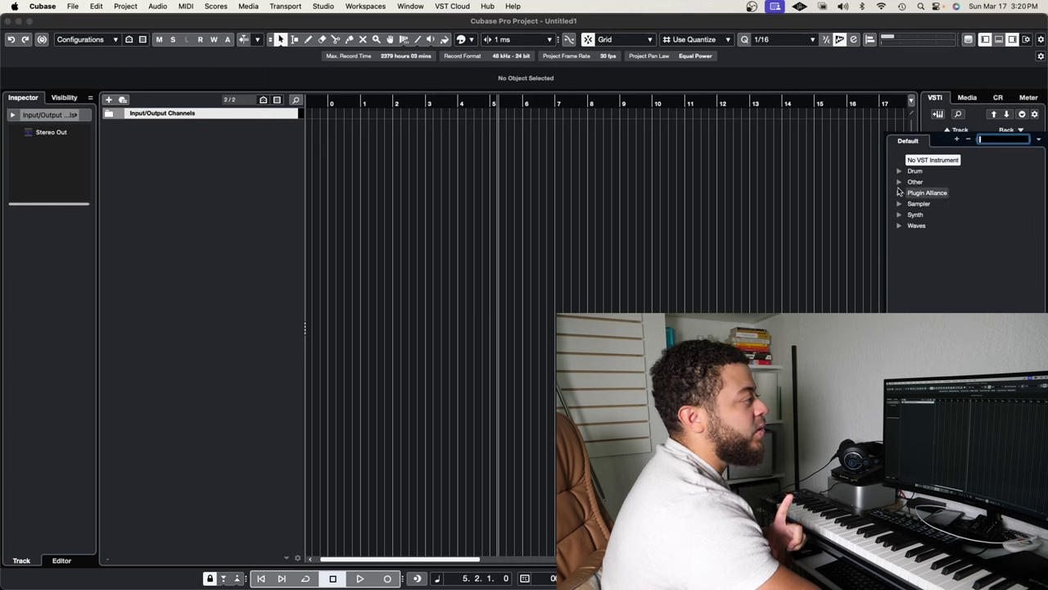
left_click(899, 181)
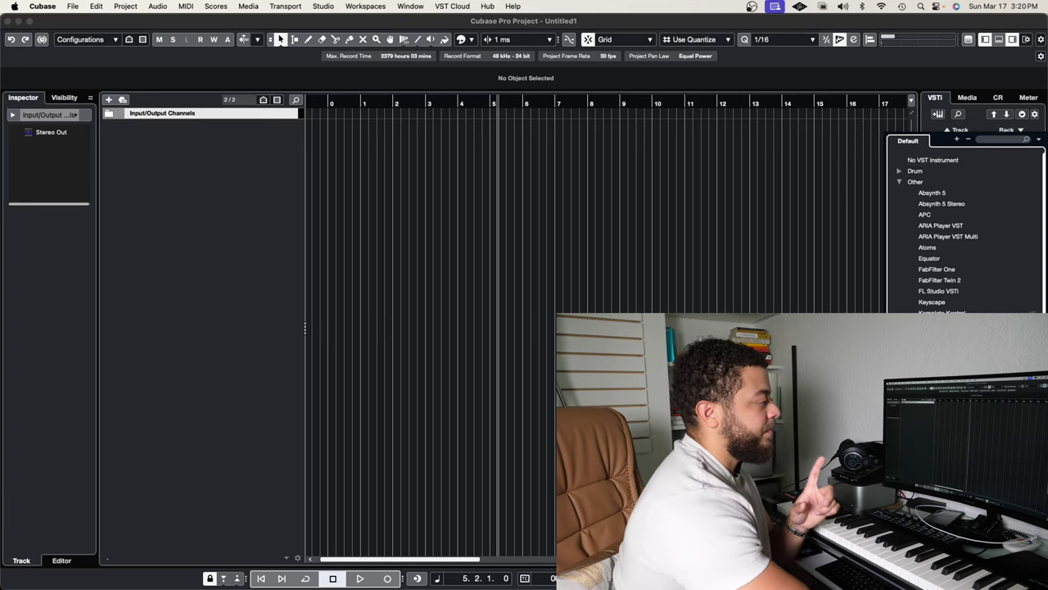
left_click(934, 323)
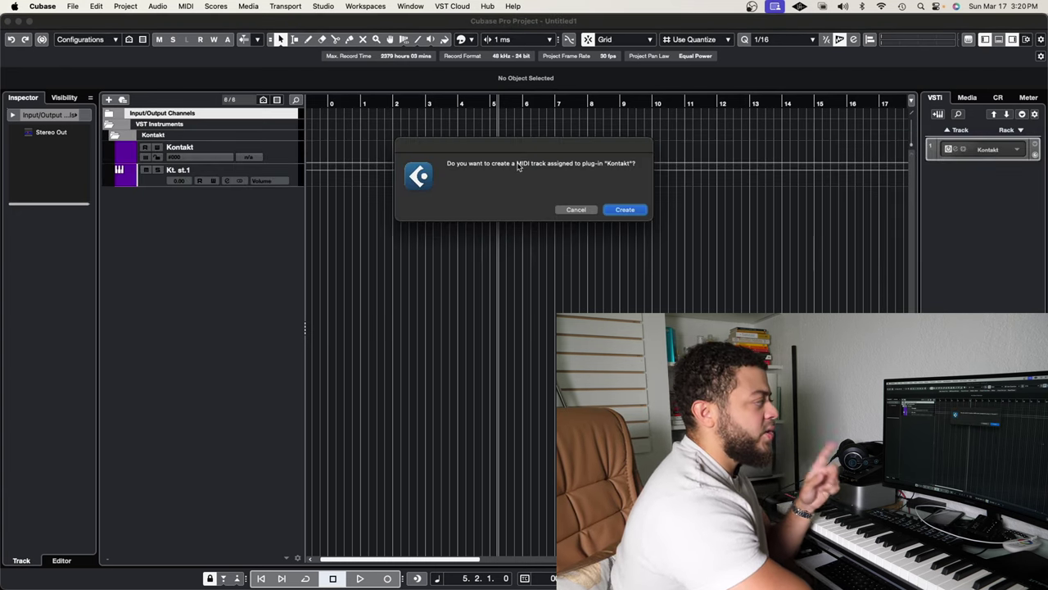
left_click(639, 212)
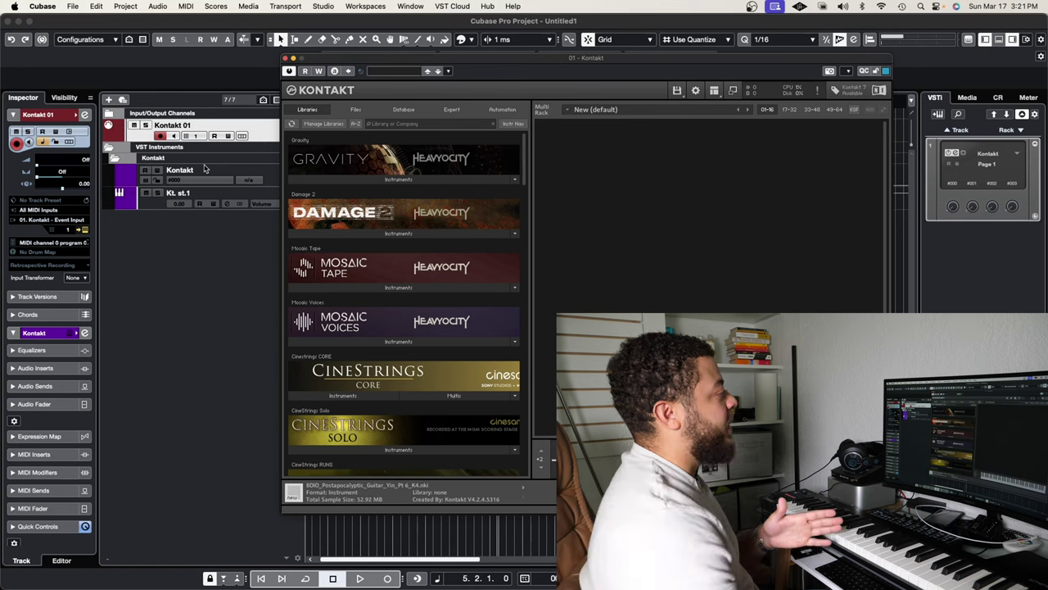
Step: Load CineStrings Core's 02 Violins I True Legato.nki into Kontakt
scroll(390, 211, "down", 5)
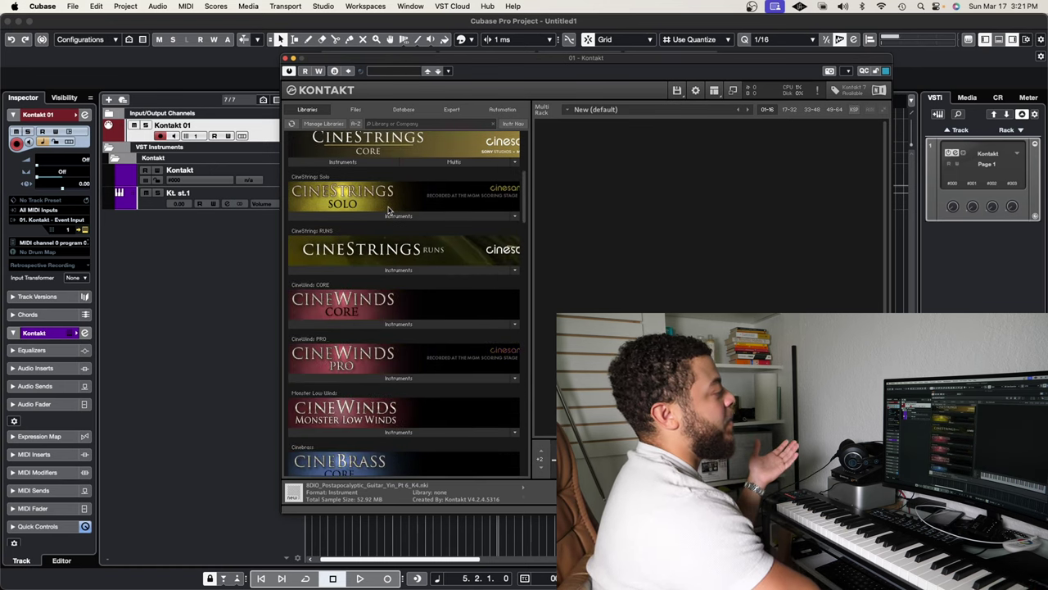
left_click(369, 162)
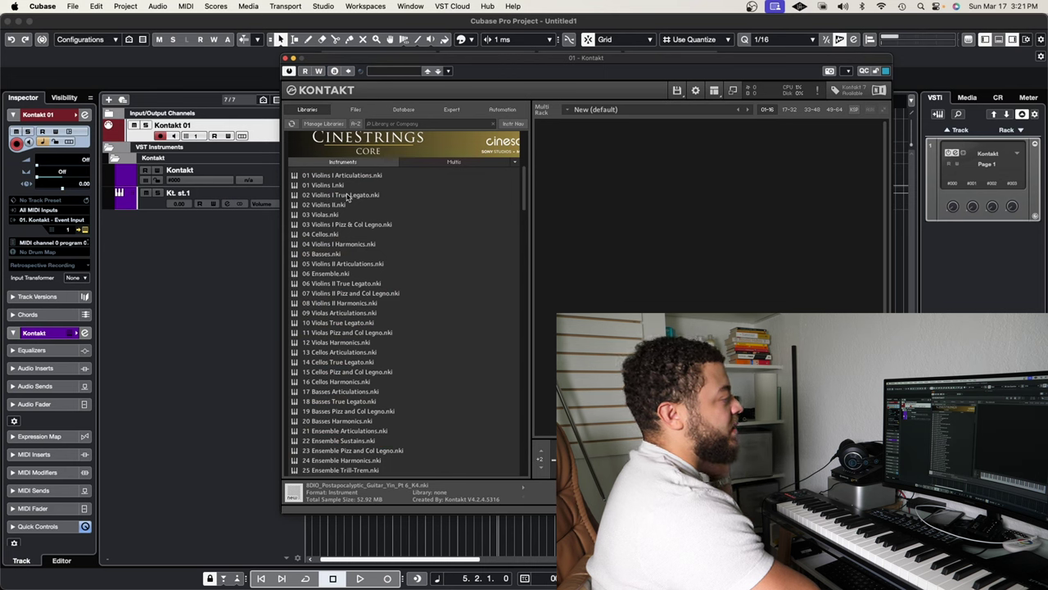
double_click(349, 197)
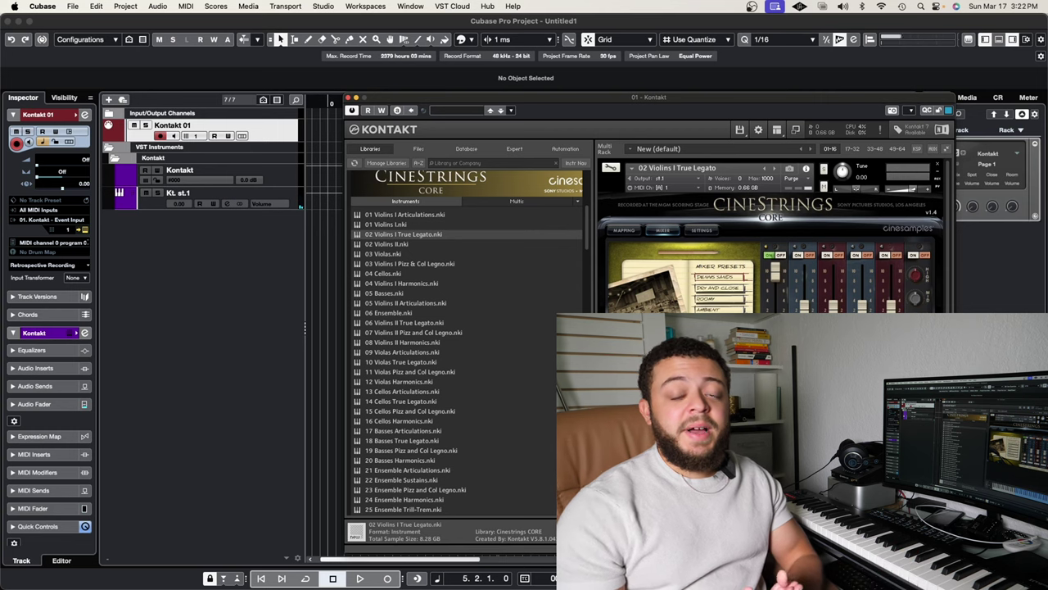
Step: Nudge the Kontakt window left and collapse the True Legato instrument panel
left_click_drag(686, 151, 664, 149)
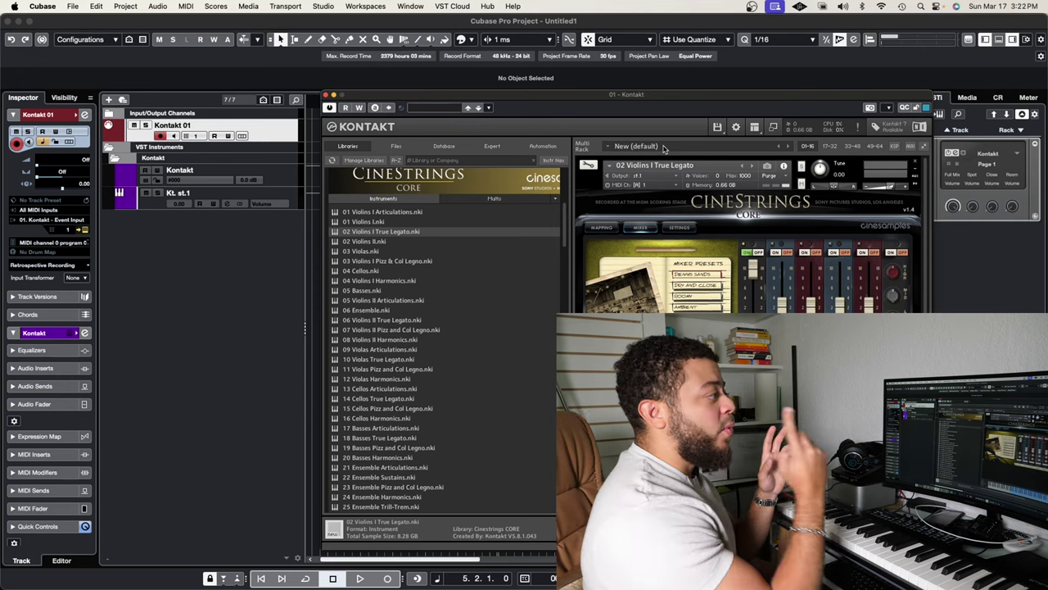
left_click(915, 172)
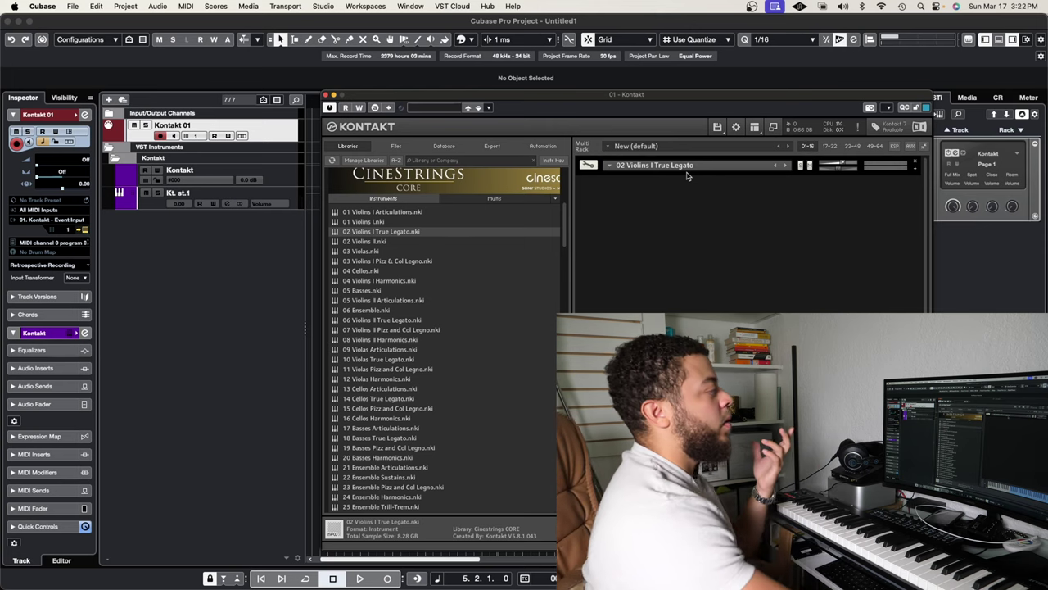
scroll(377, 328, "down", 5)
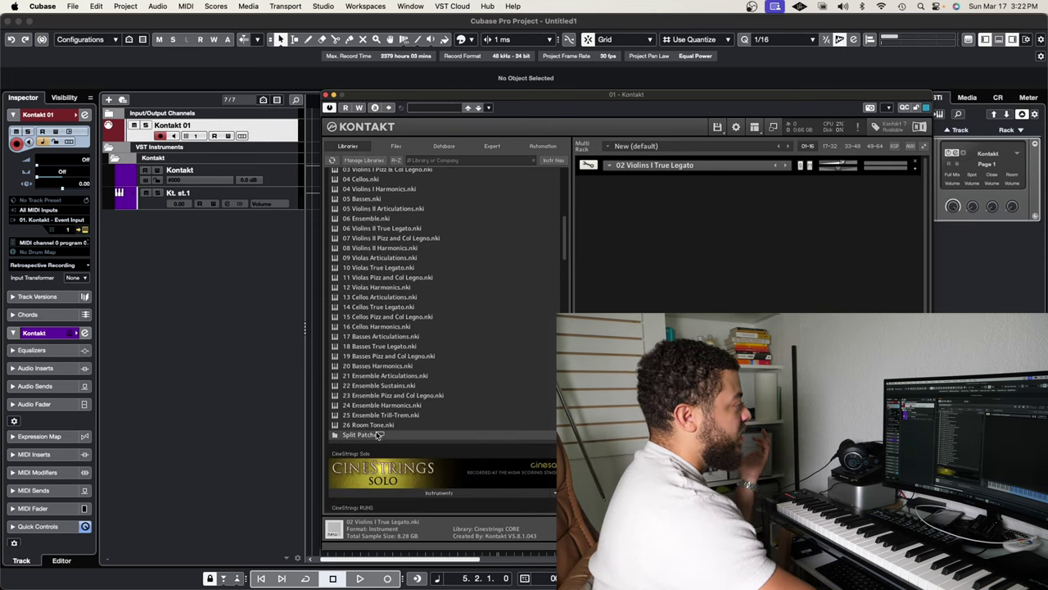
scroll(377, 435, "up", 1)
Step: Load Violins I Spiccato from Split Patches > Violins I, removing the stray Room Tone instrument
double_click(368, 429)
double_click(365, 439)
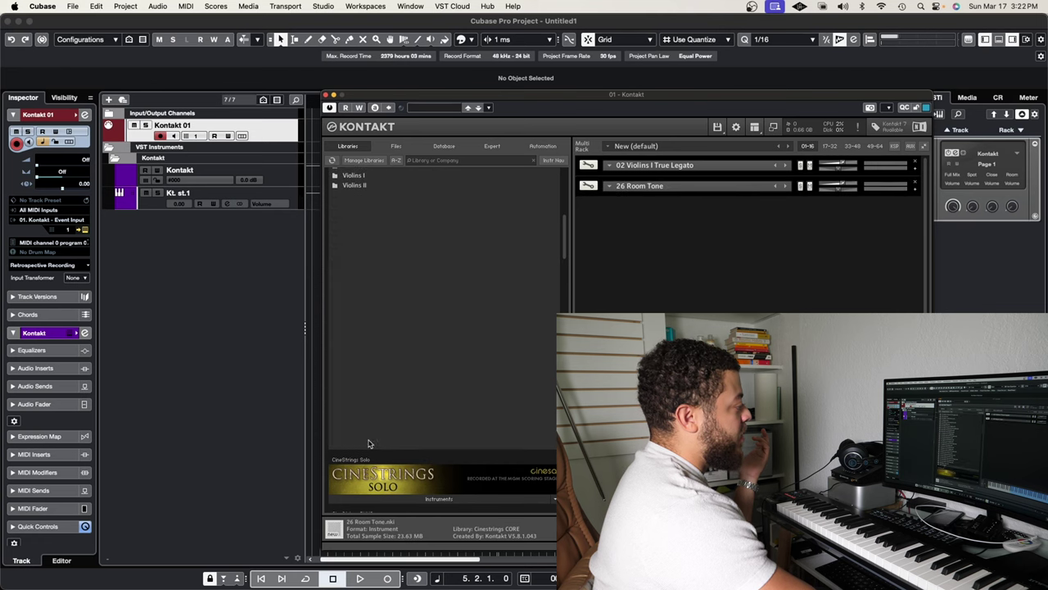
double_click(361, 207)
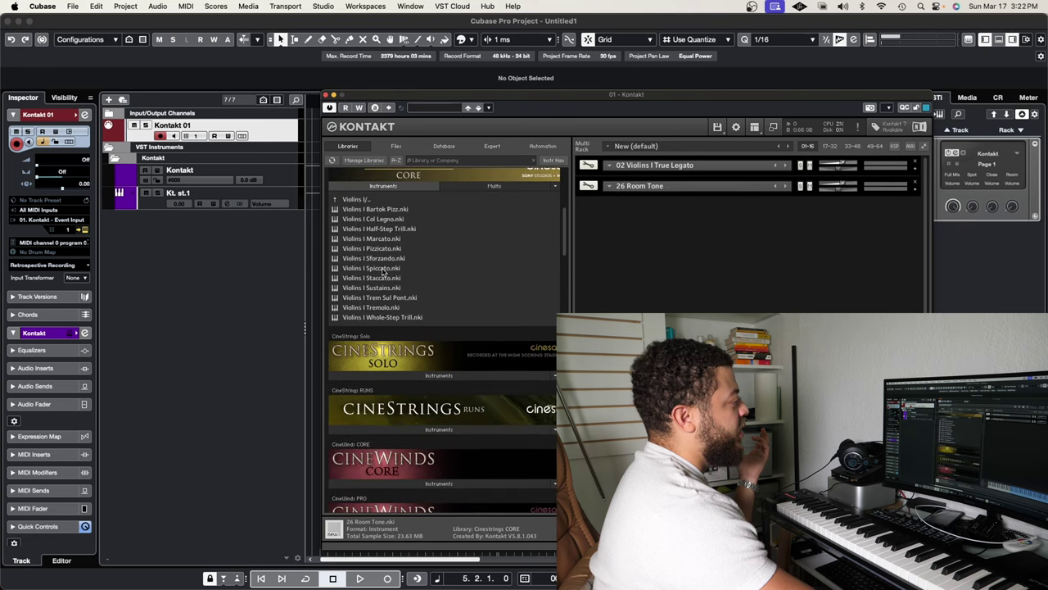
left_click(915, 184)
double_click(381, 268)
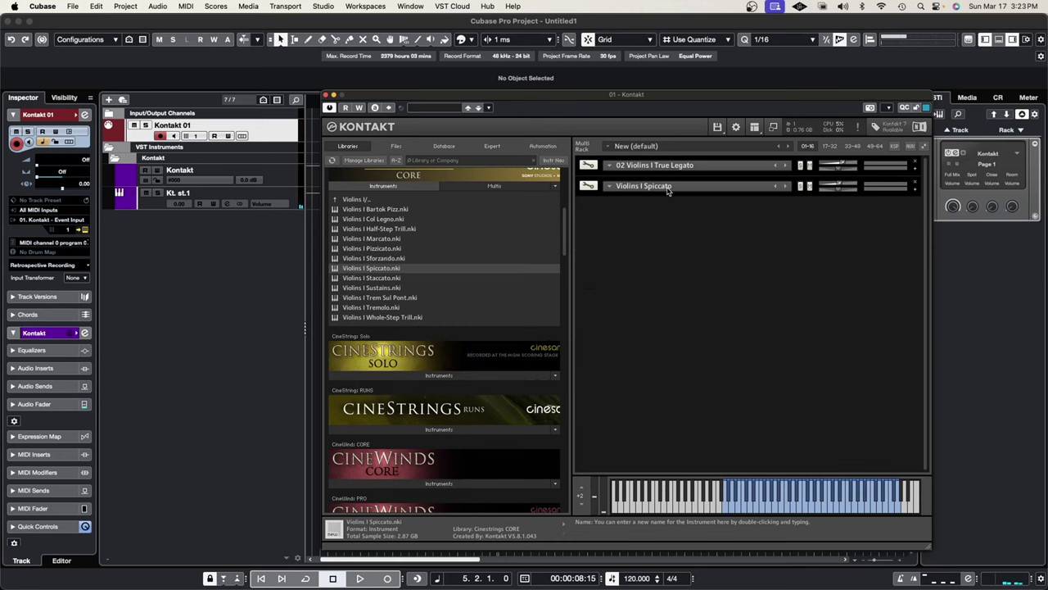
Step: Duplicate the Kontakt 01 track and expand both Kontakt instrument panels
right_click(260, 136)
left_click(295, 170)
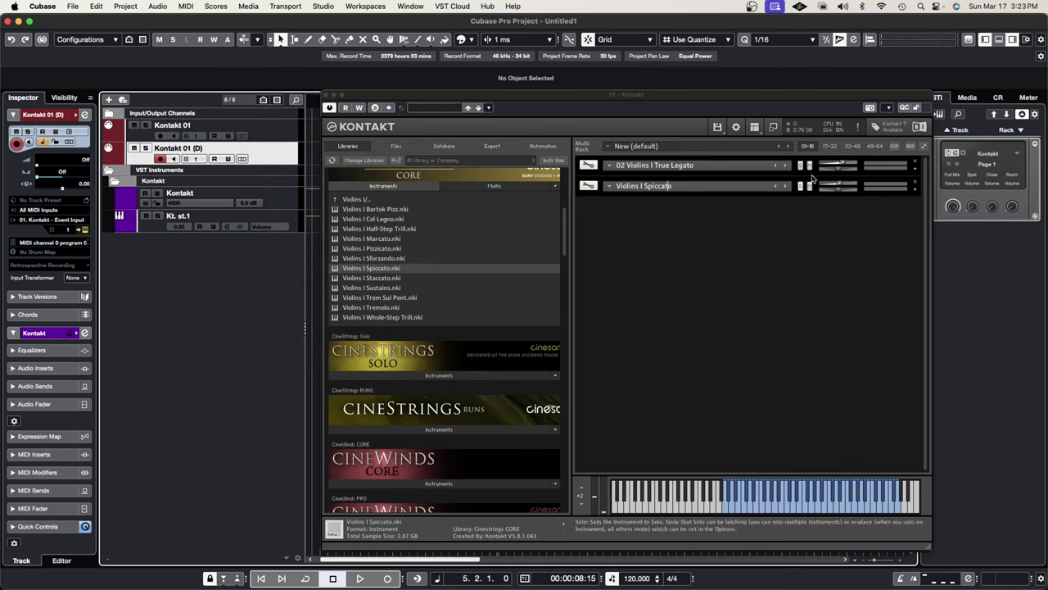
left_click(914, 172)
left_click(914, 172)
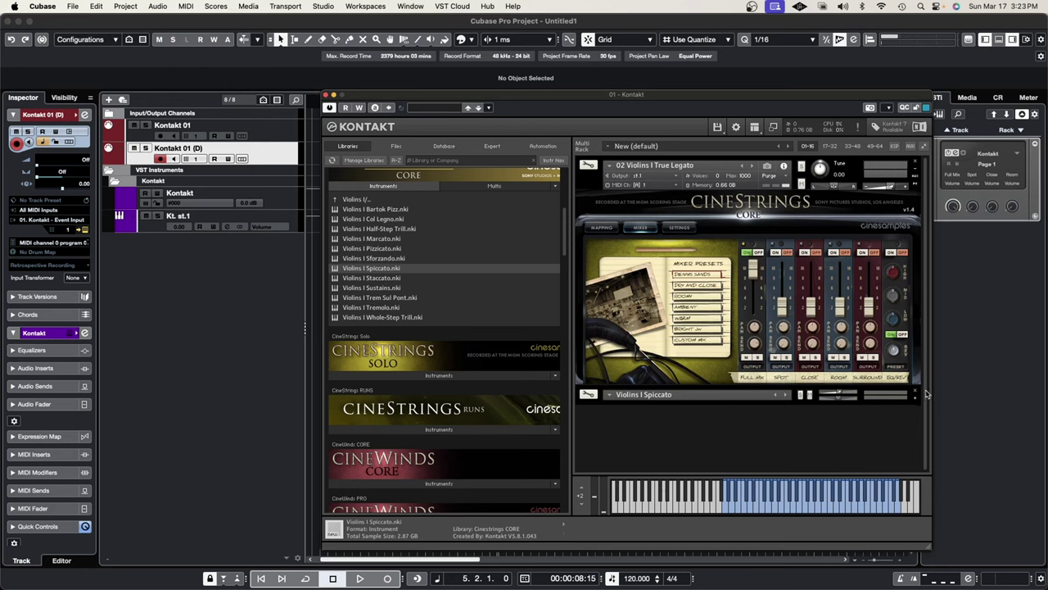
left_click(915, 402)
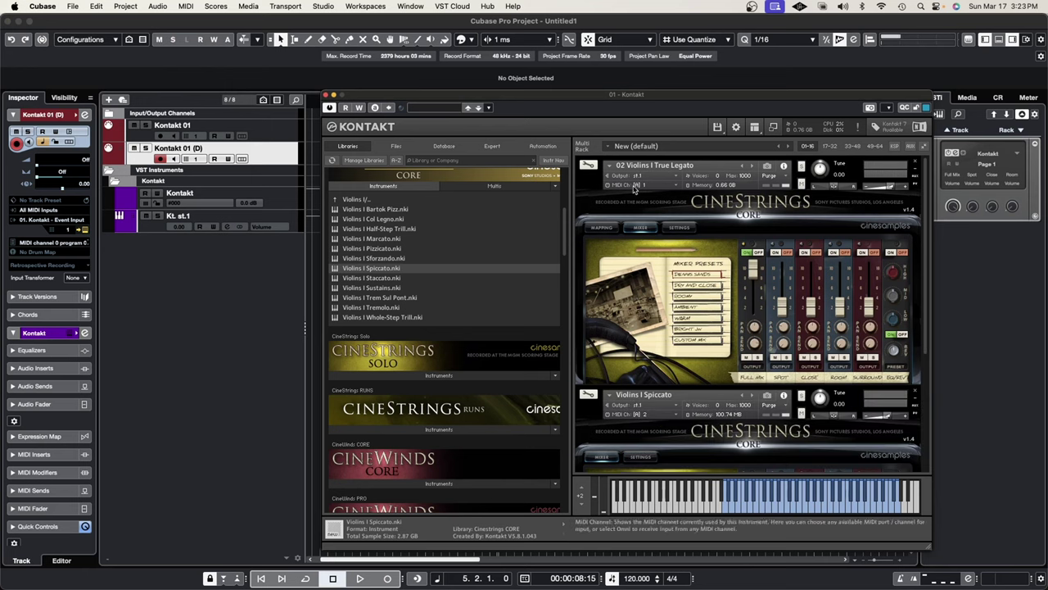
Step: Confirm Spiccato uses MIDI channel 2 and set Kontakt 01 (D) to channel 2
left_click(642, 185)
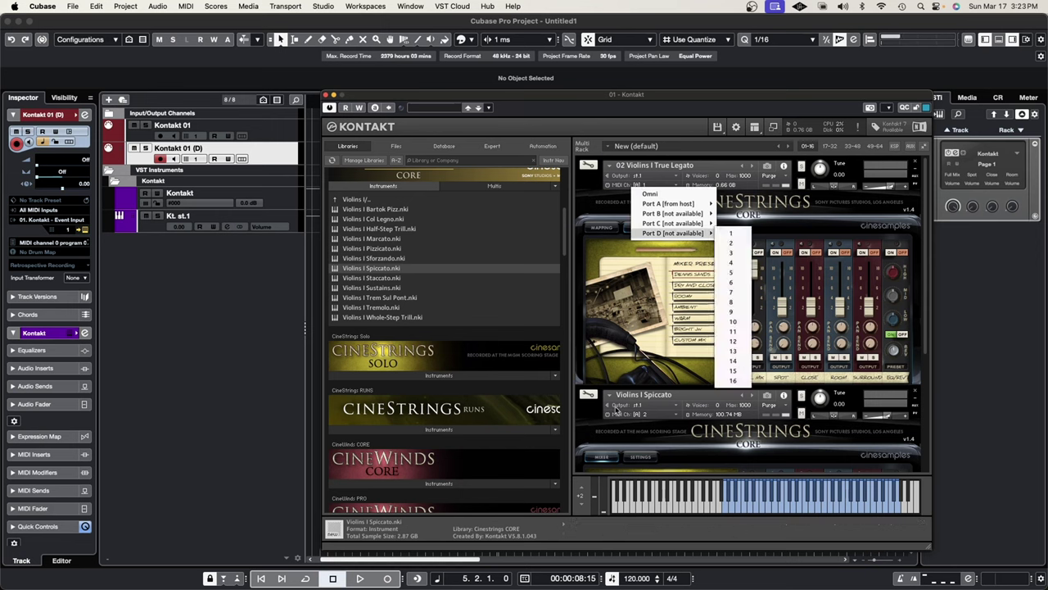
left_click(621, 414)
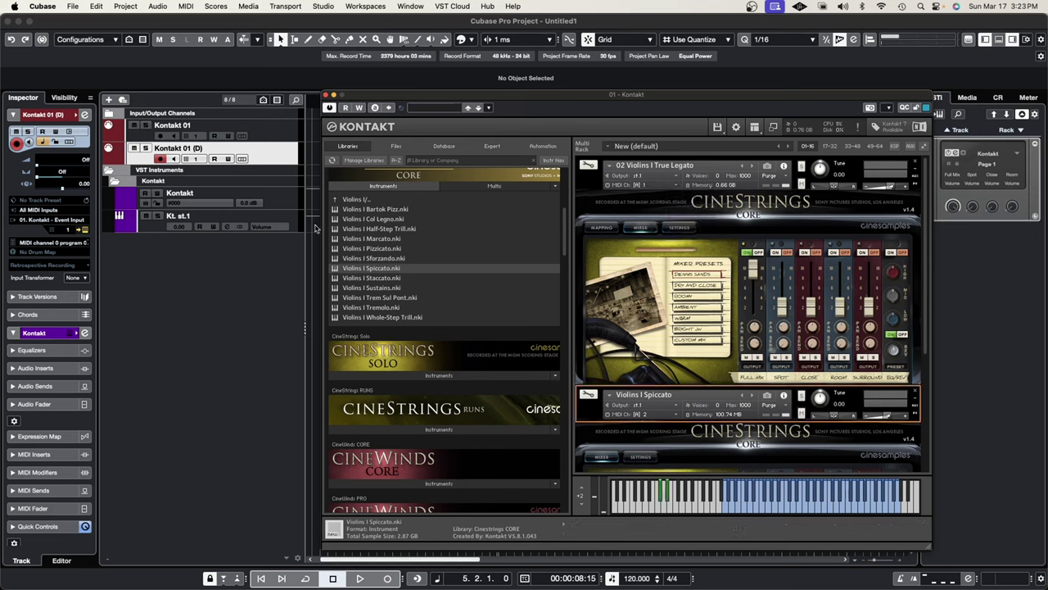
left_click(196, 164)
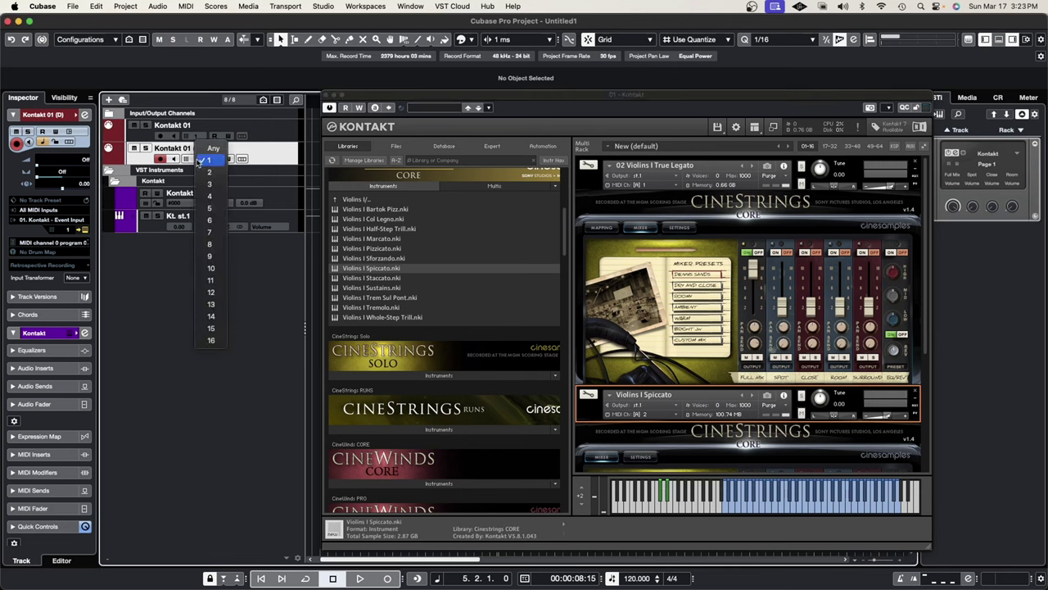
left_click(202, 174)
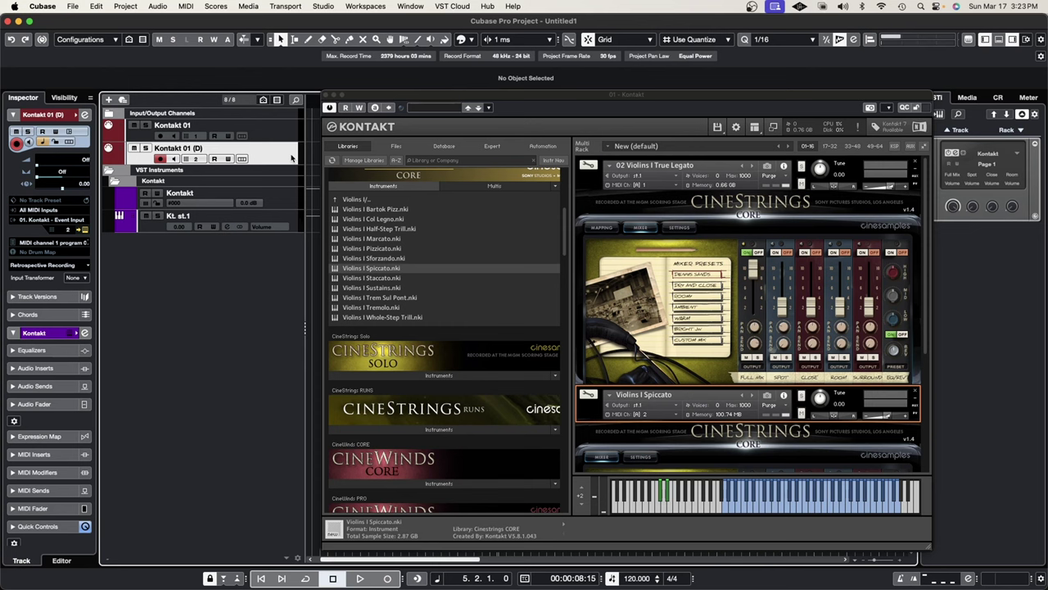
left_click(916, 171)
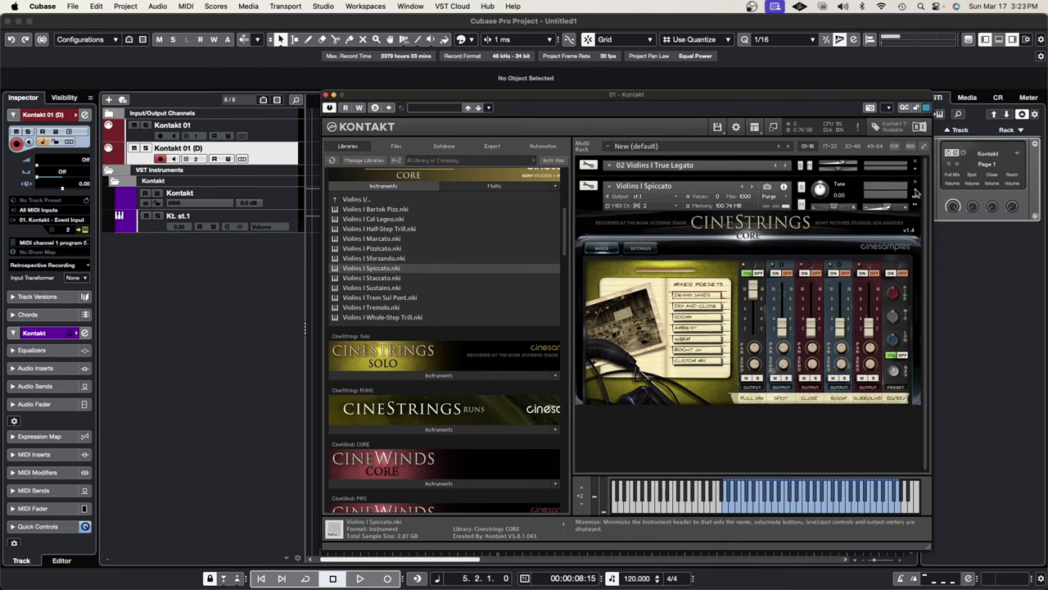
Step: Collapse Spiccato and load Violins I Tremolo as the third Kontakt instrument
left_click(916, 192)
double_click(385, 308)
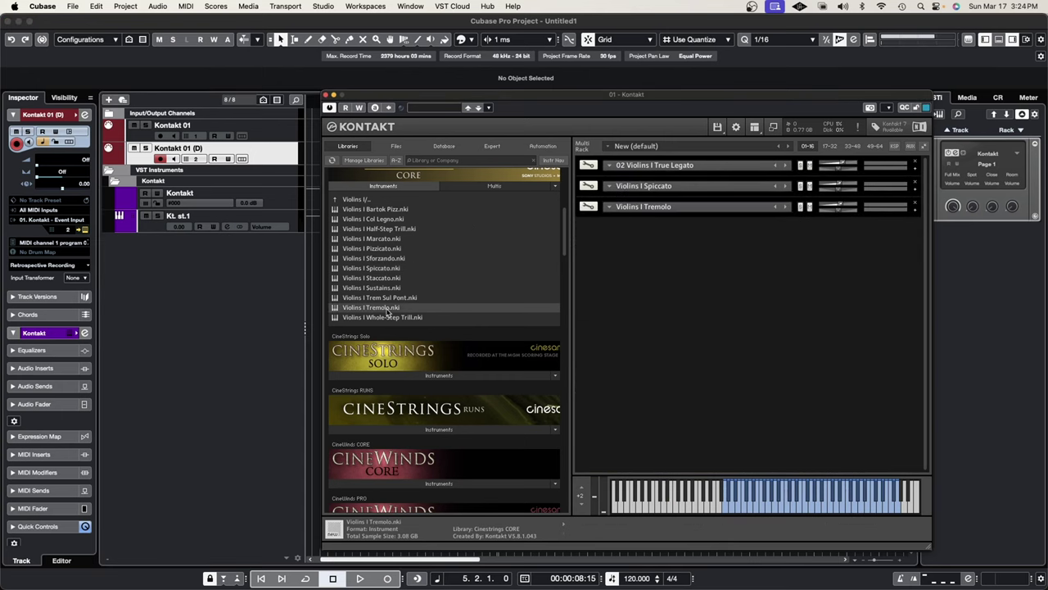
left_click(917, 213)
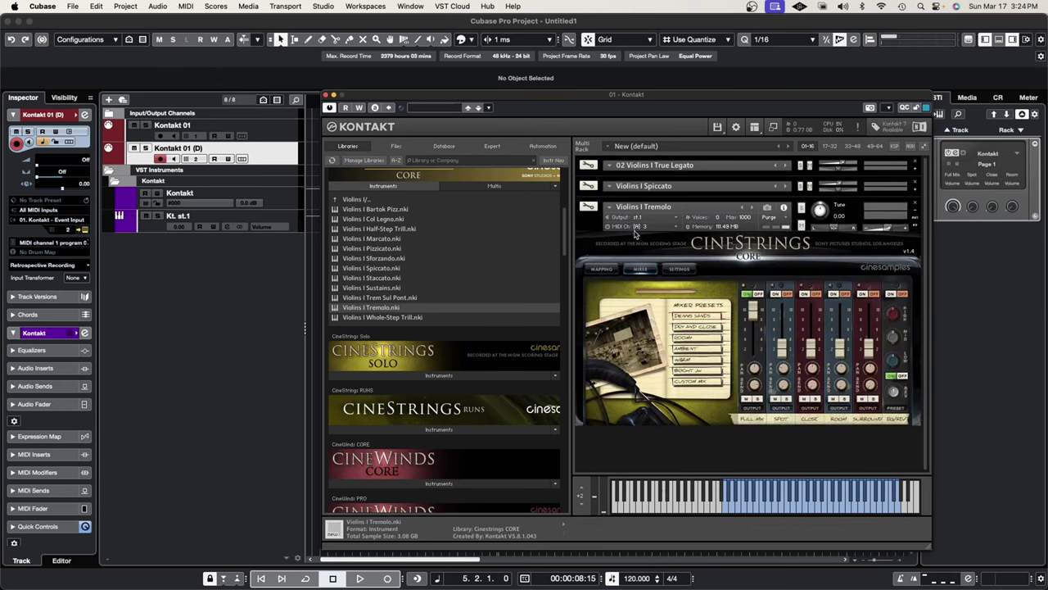
scroll(442, 245, "down", 1)
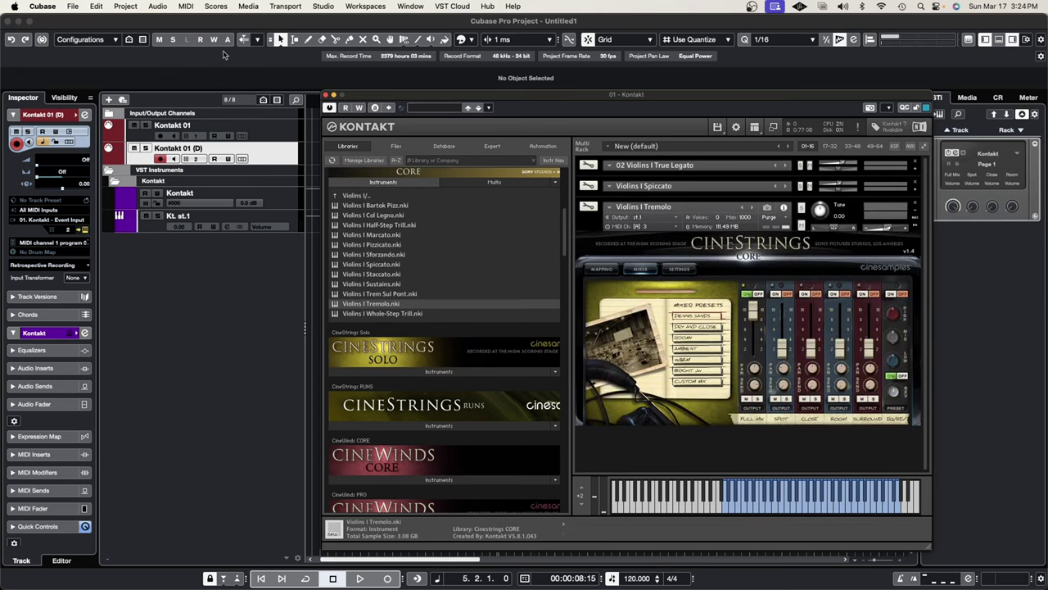
Step: Duplicate the track again and set the new copy to MIDI channel 3
right_click(265, 153)
left_click(296, 189)
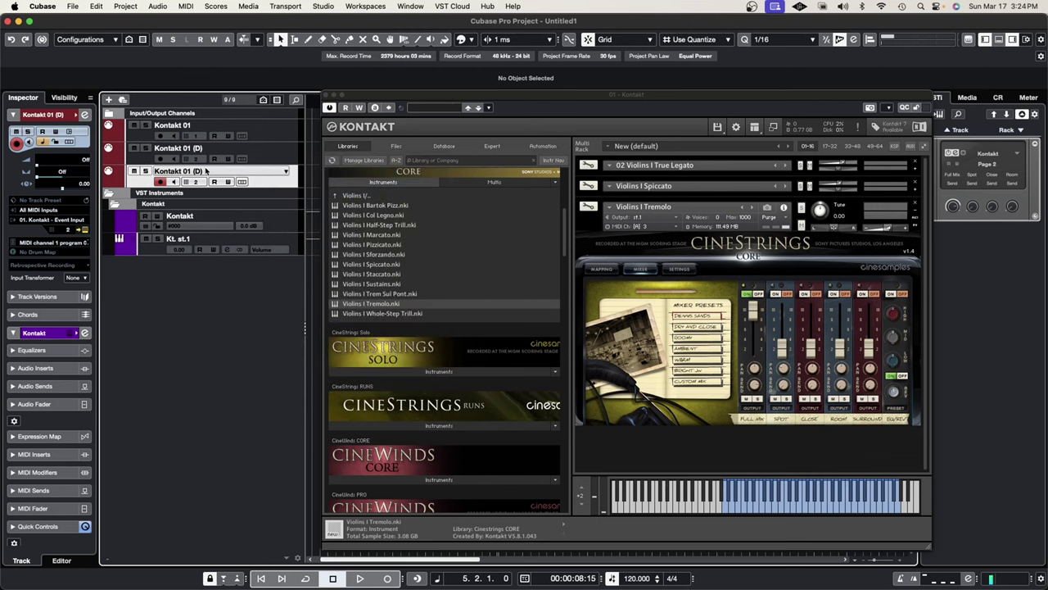
left_click(198, 181)
left_click(205, 190)
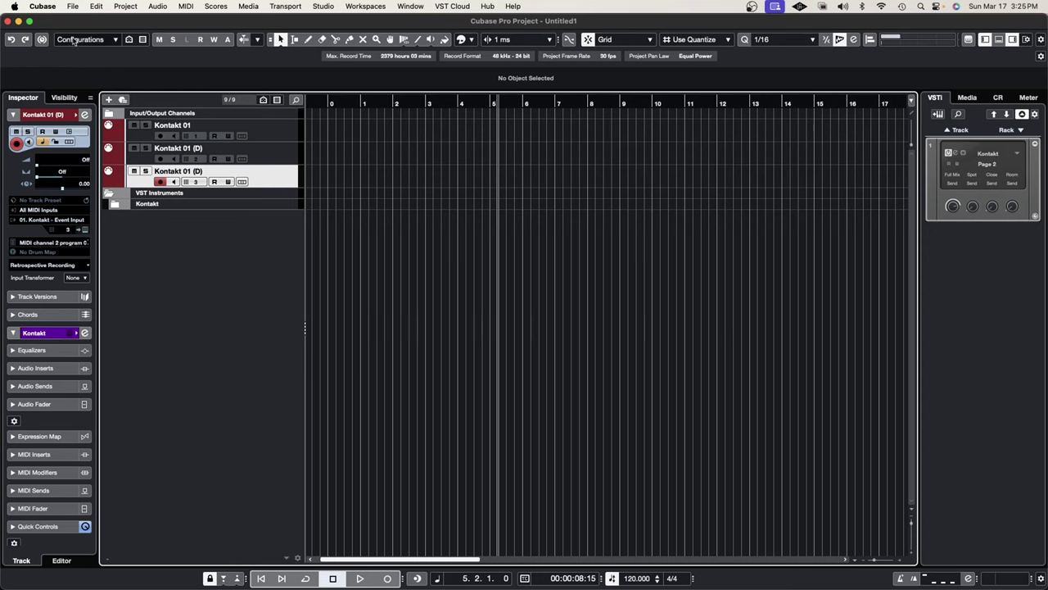
Step: Move the three Kontakt tracks into a new folder named 'Ex 1' and collapse it
left_click(296, 129)
left_click(277, 176, "shift")
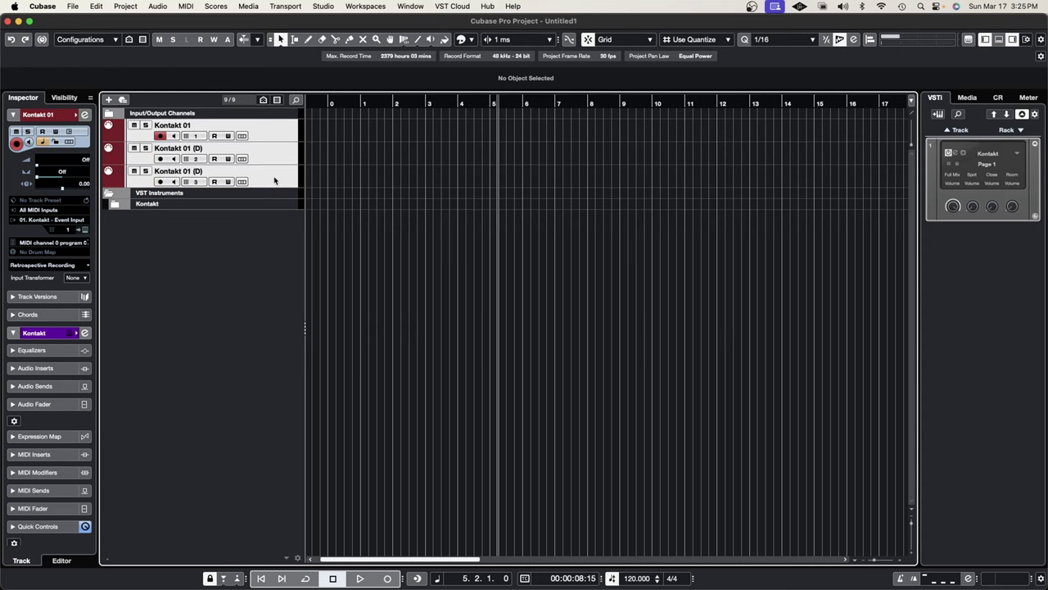
right_click(271, 172)
key("Escape")
double_click(175, 125)
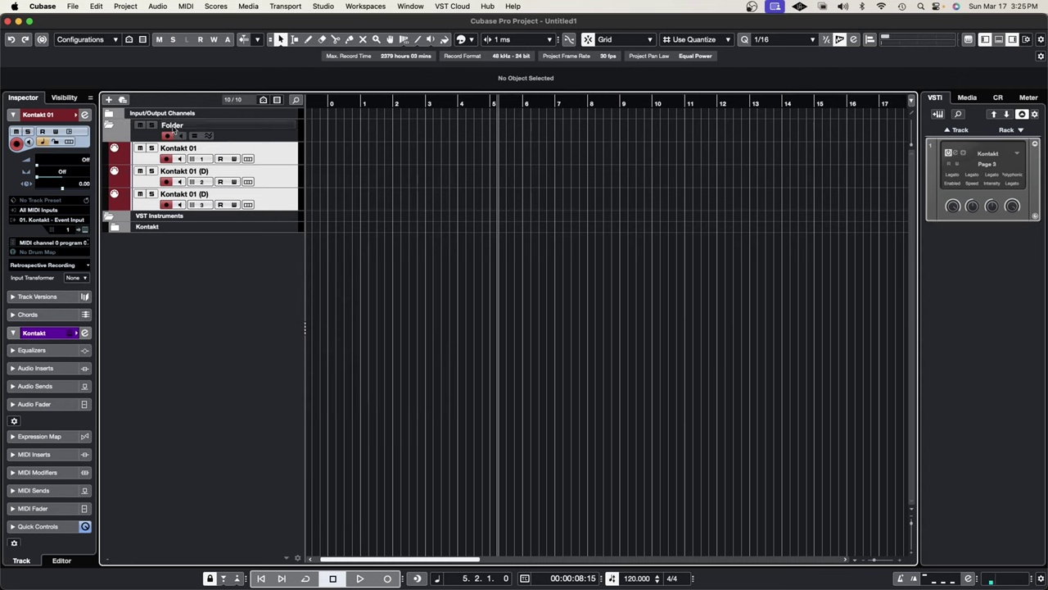
type("Ex 1")
key("Return")
left_click(110, 125)
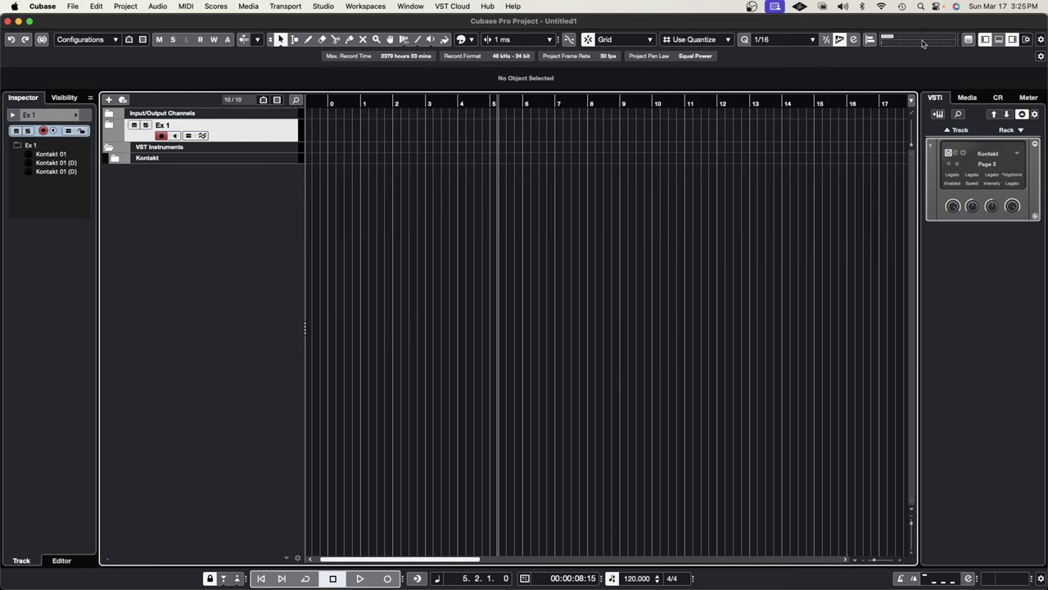
Step: Add a second Kontakt rack instrument with its own Kontakt 02 MIDI track
left_click(979, 153)
left_click(900, 178)
left_click(941, 323)
left_click(612, 211)
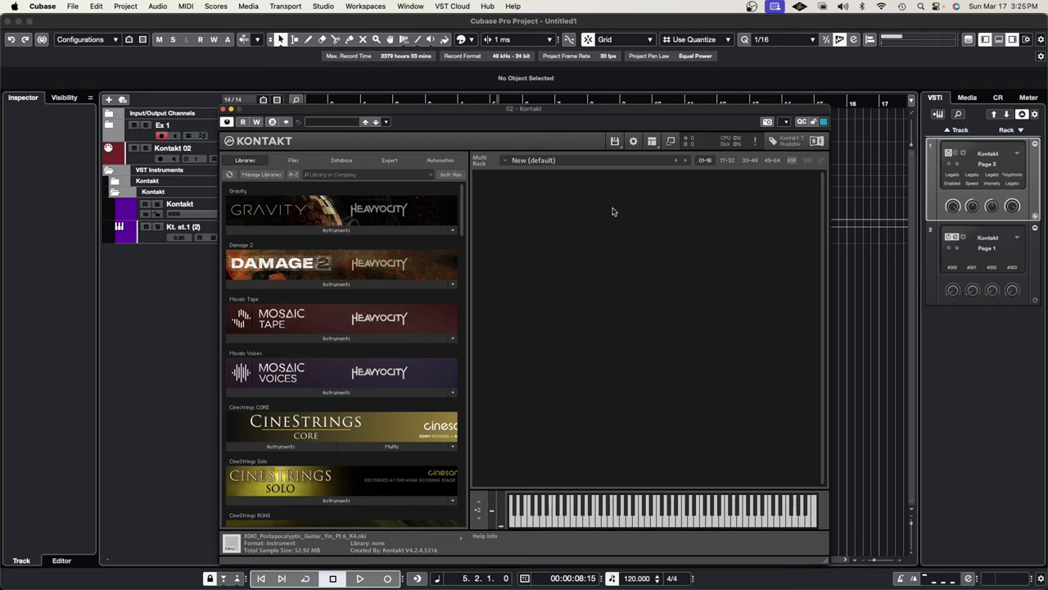
Step: Load The Maverick and The Grandeur instruments into the second Kontakt rack
scroll(311, 328, "down", 10)
scroll(311, 328, "up", 1)
left_click(303, 283)
double_click(215, 297)
left_click(252, 355)
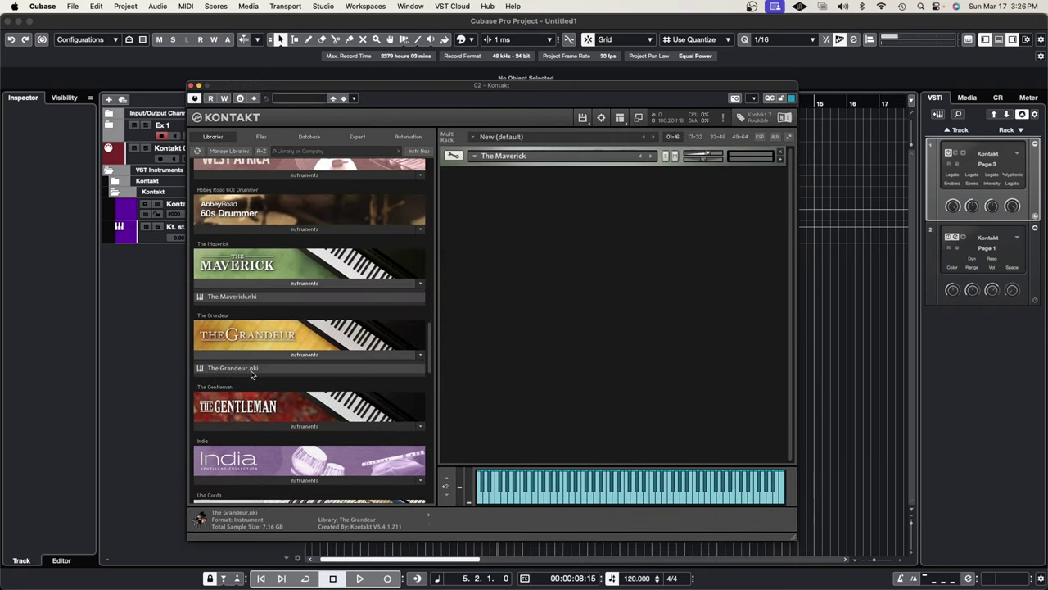
double_click(251, 369)
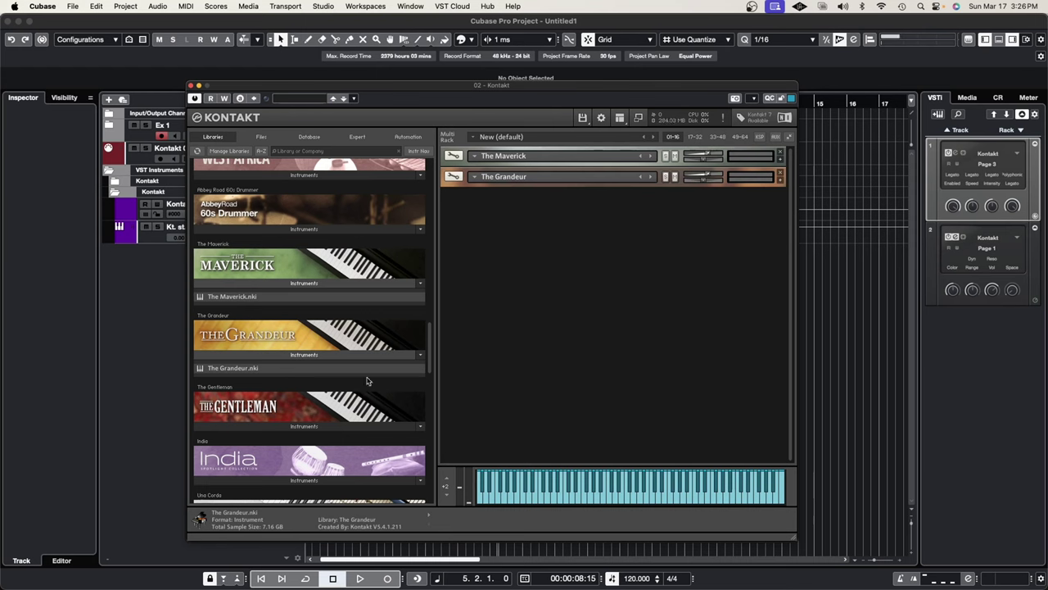
Step: Load The Gentleman into the next rack slot and duplicate the Kontakt 02 track
left_click(303, 426)
double_click(236, 440)
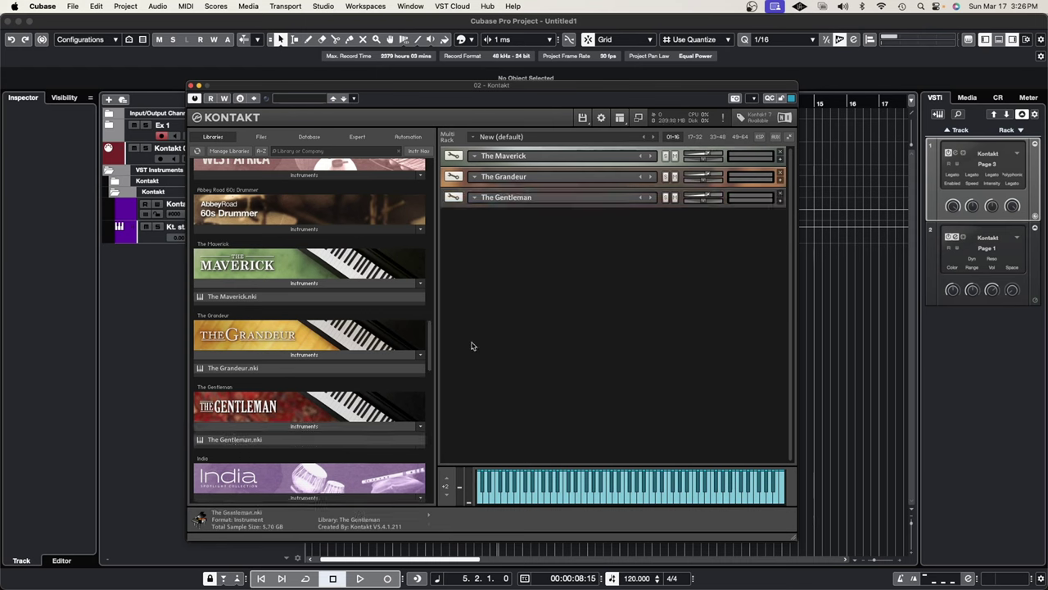
right_click(273, 152)
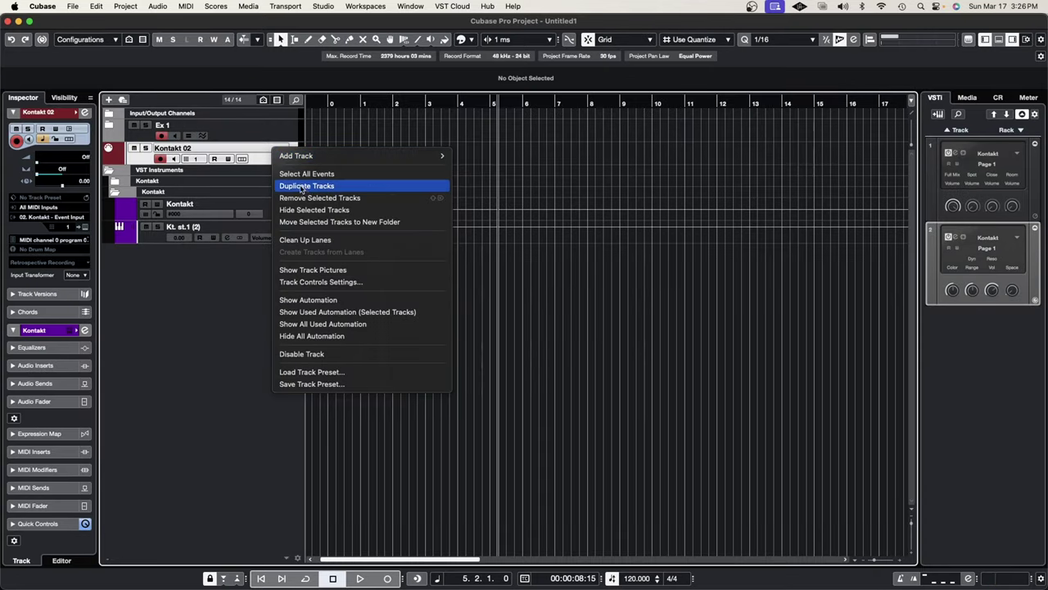
left_click(303, 190)
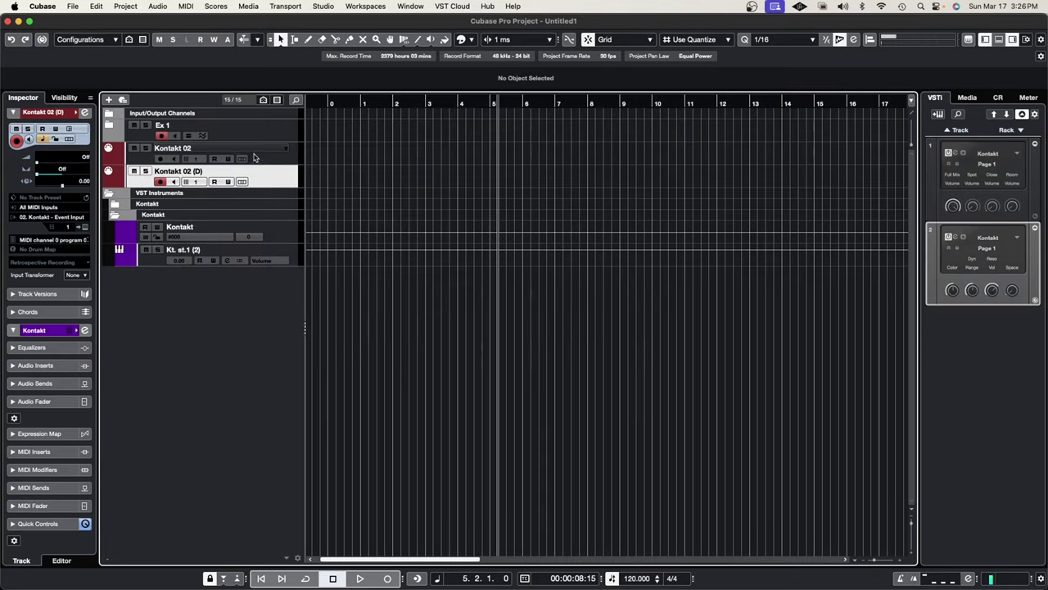
Step: Add a second Kontakt 02 duplicate and set the duplicates to MIDI channels 2 and 3
right_click(260, 156)
left_click(290, 190)
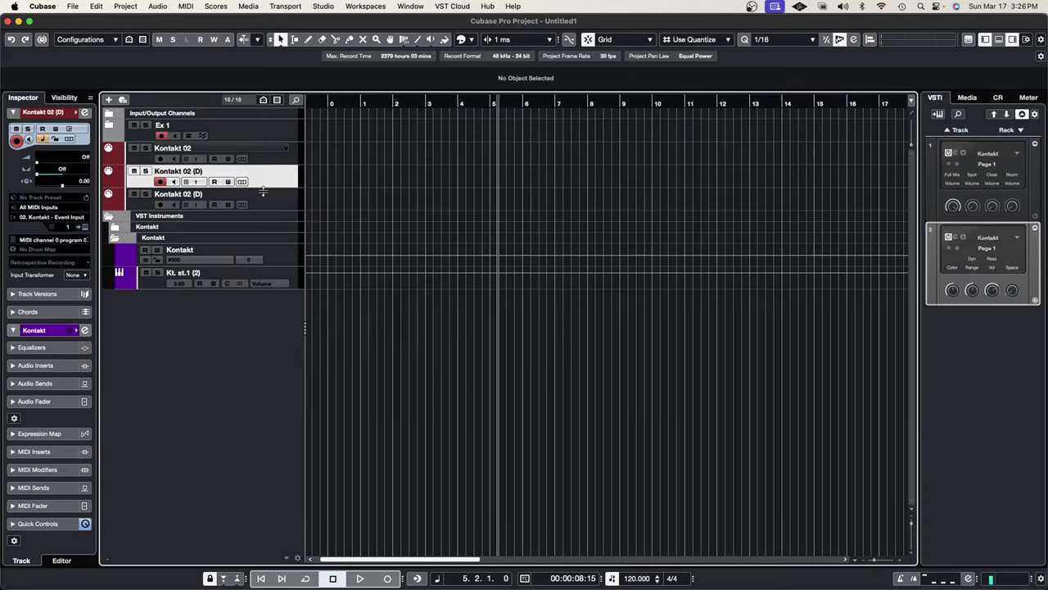
left_click(194, 181)
left_click(209, 197)
left_click(194, 204)
left_click(210, 229)
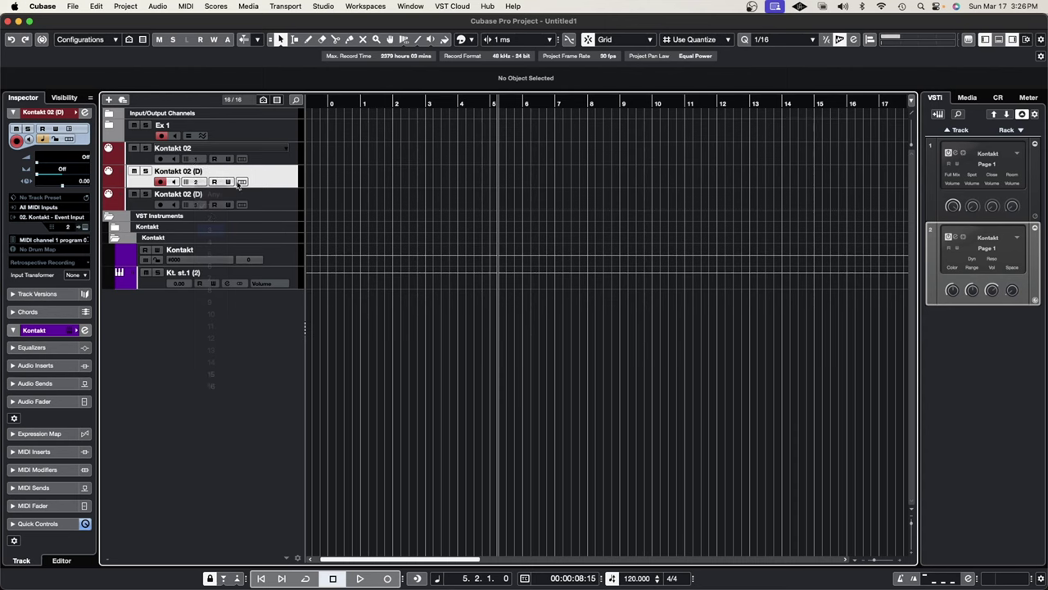
Step: Open the second rack slot's Kontakt window to the right of the tracks and check each Kontakt track
left_click(950, 237)
left_click_drag(502, 93, 651, 97)
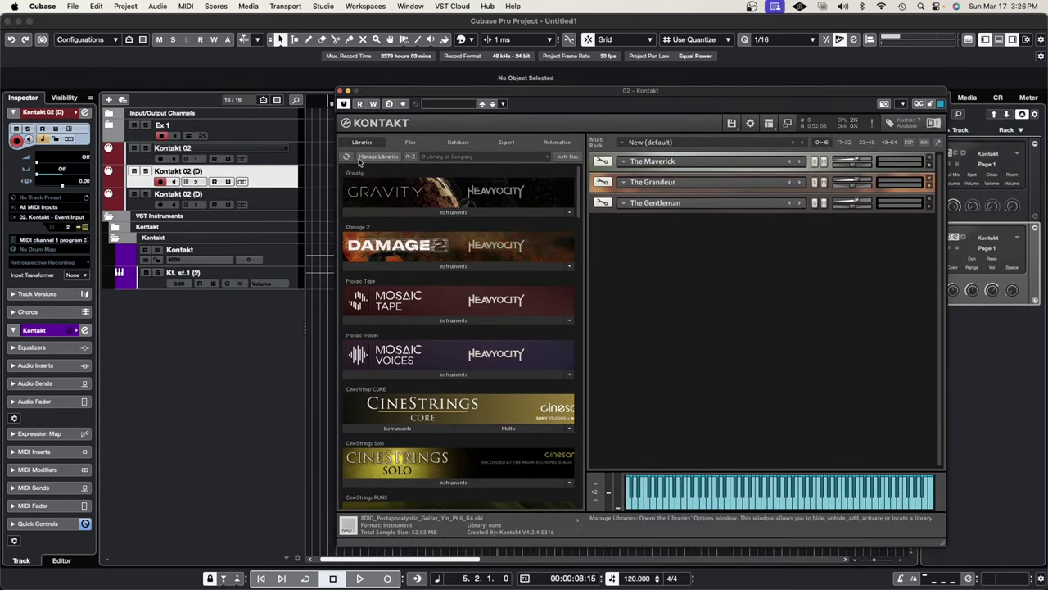
left_click(274, 158)
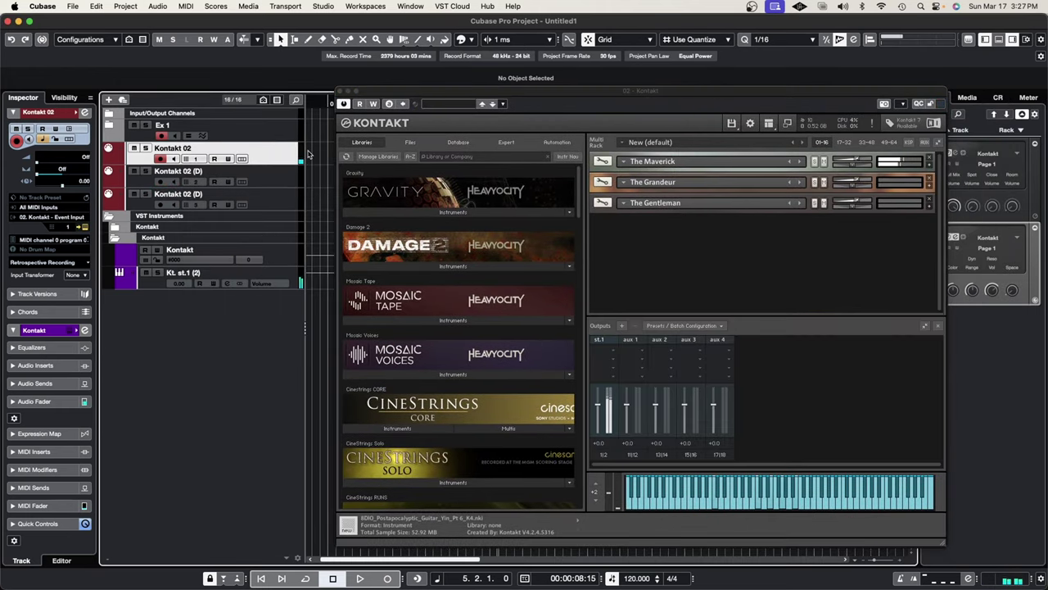
left_click(279, 178)
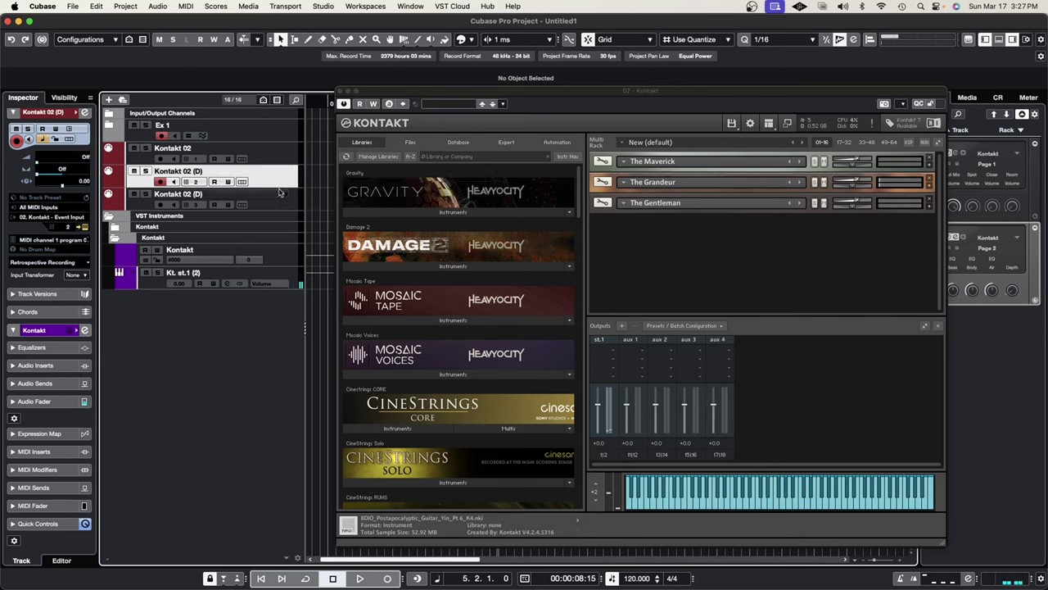
left_click(279, 195)
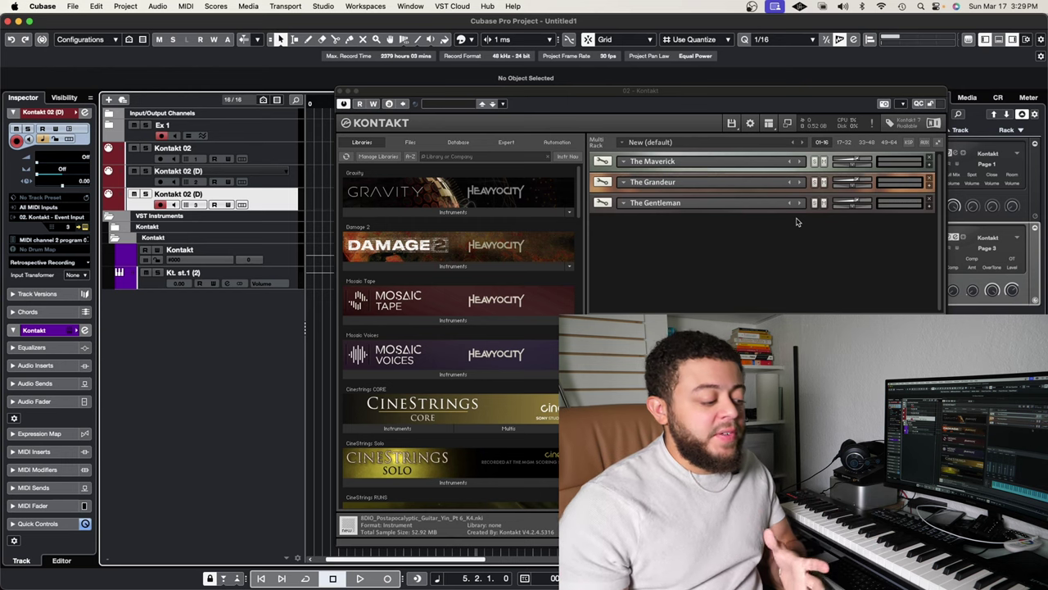
Step: Move the three Kontakt 02 tracks into a new folder named Pianos
left_click(264, 156)
left_click(272, 208, "shift")
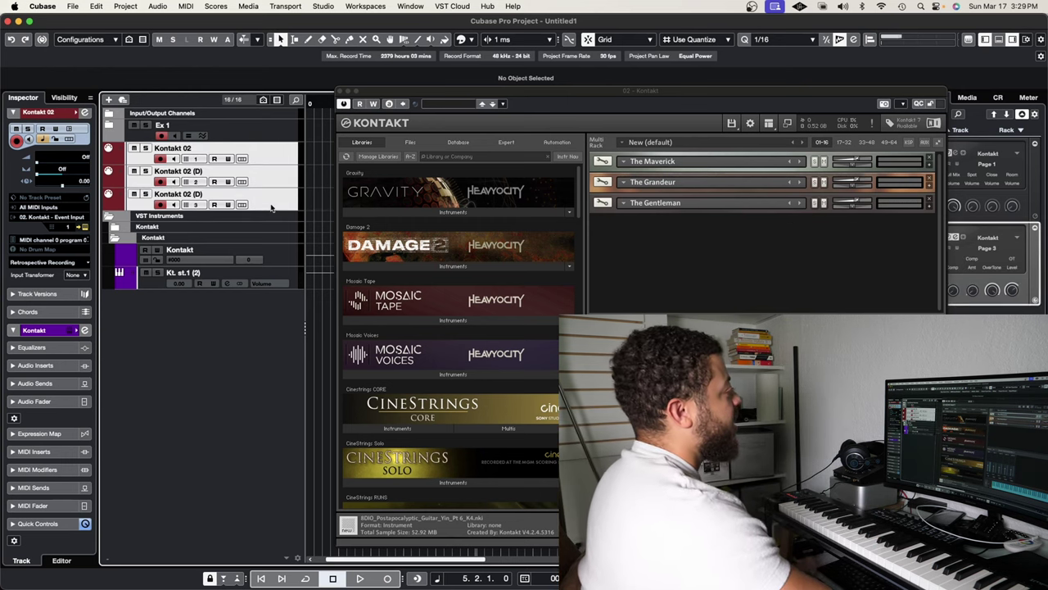
right_click(272, 208)
left_click(315, 262)
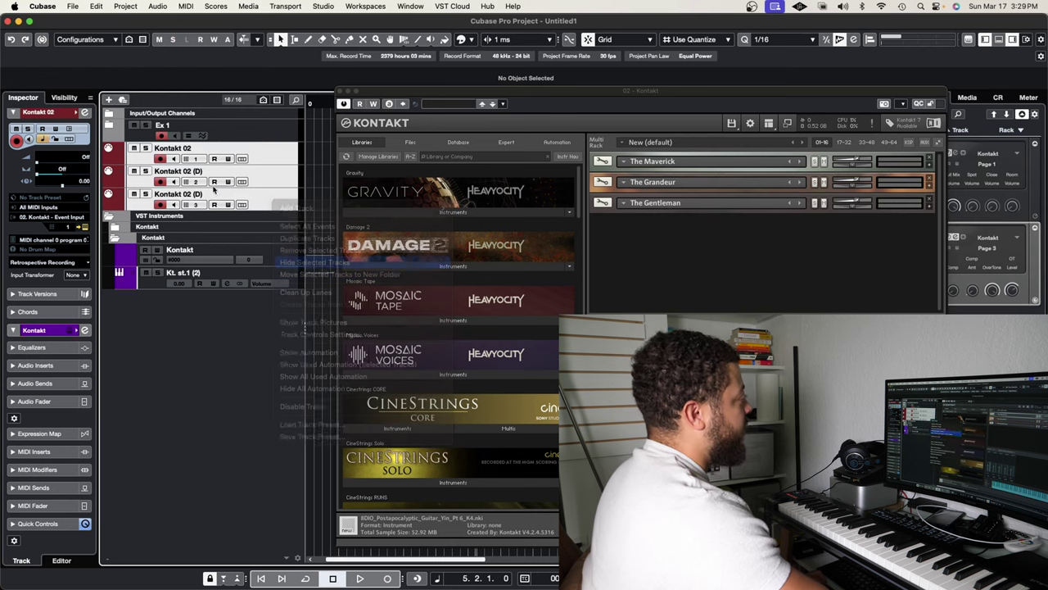
type("P")
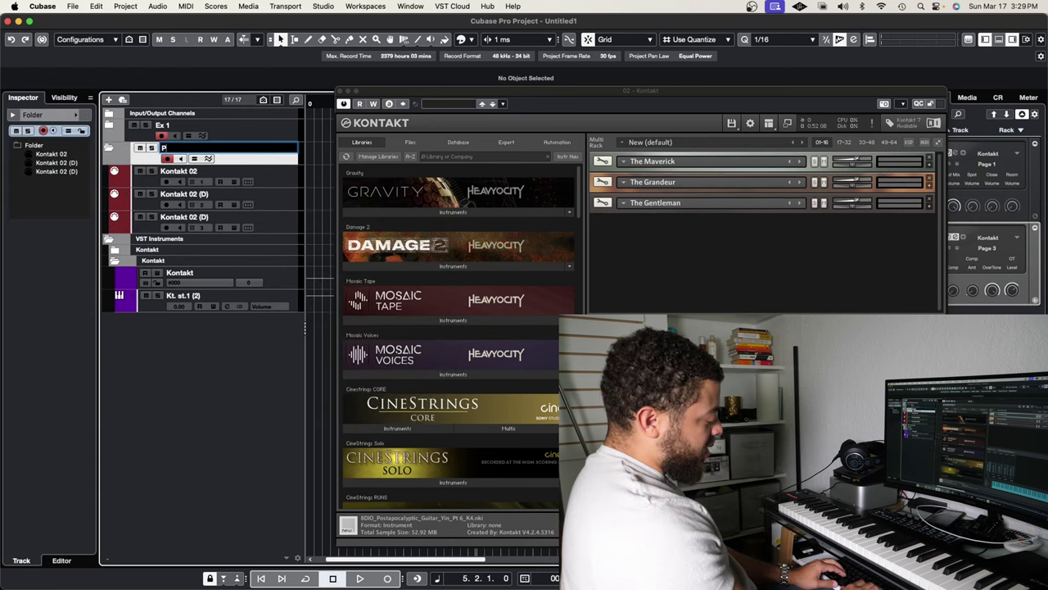
type("ianos")
key("Return")
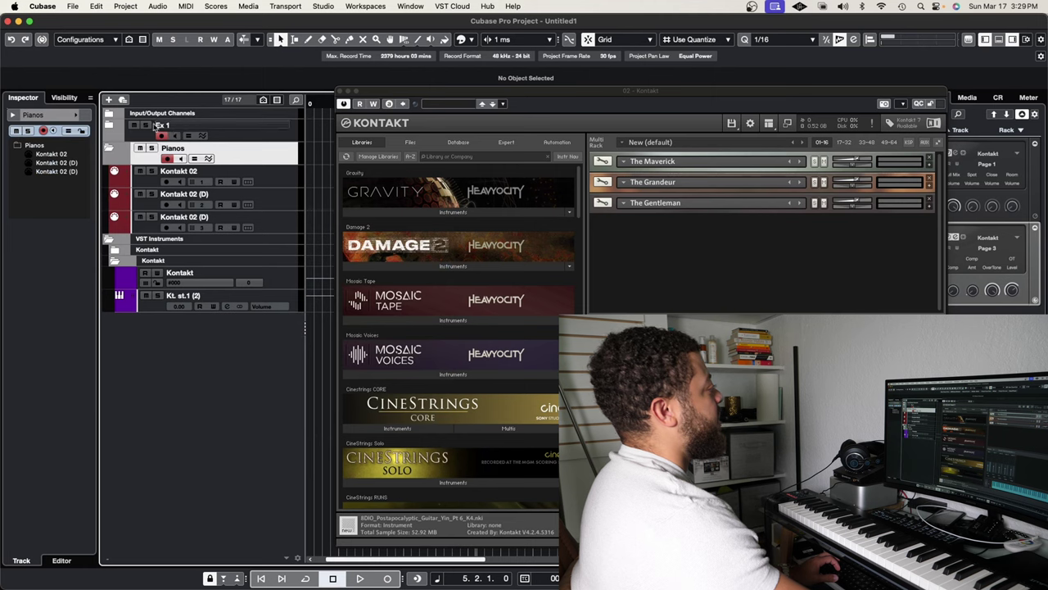
Step: Rename the Ex 1 folder to Violin I and collapse the Pianos and Kontakt folders
double_click(155, 124)
type("Violin")
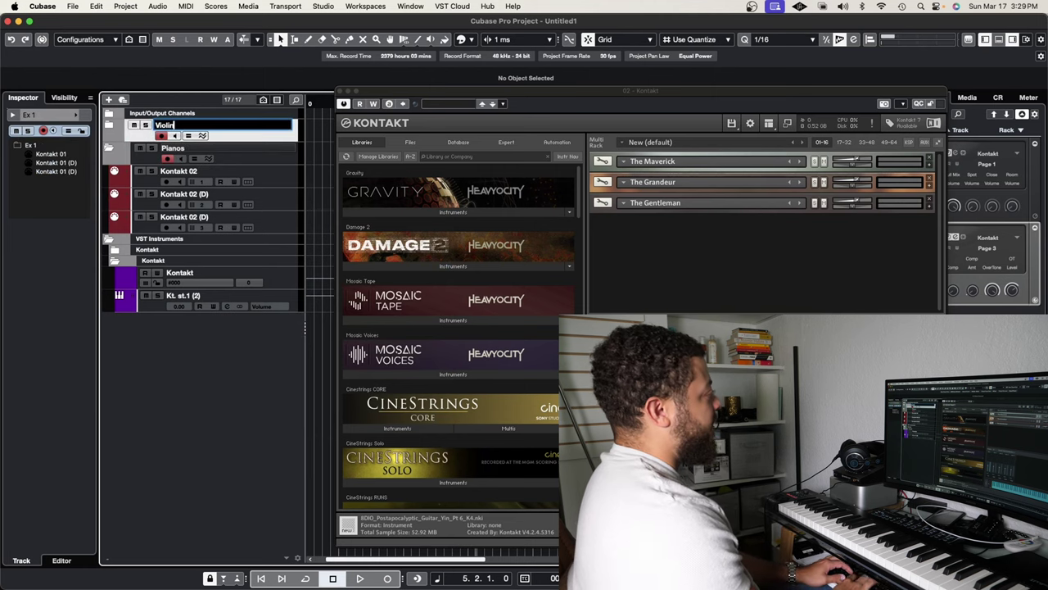
type(" I Art")
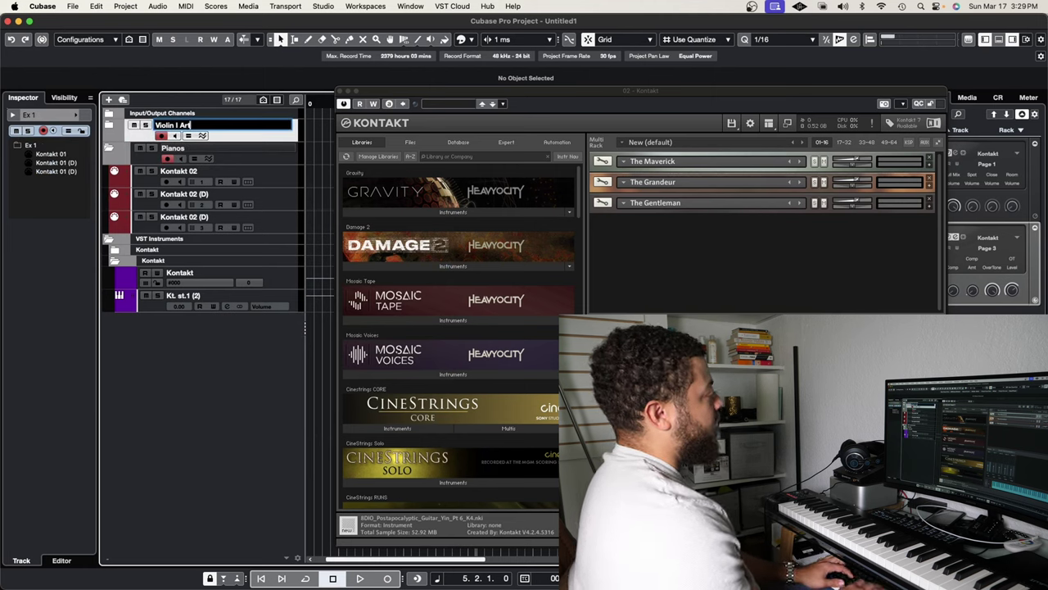
key("Return")
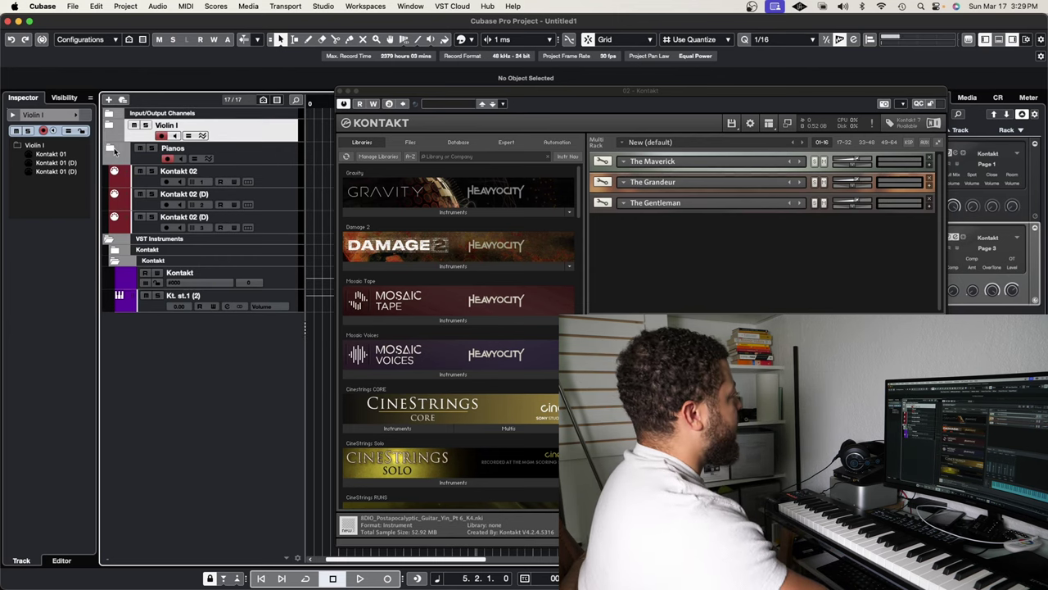
left_click(113, 149)
left_click(115, 195)
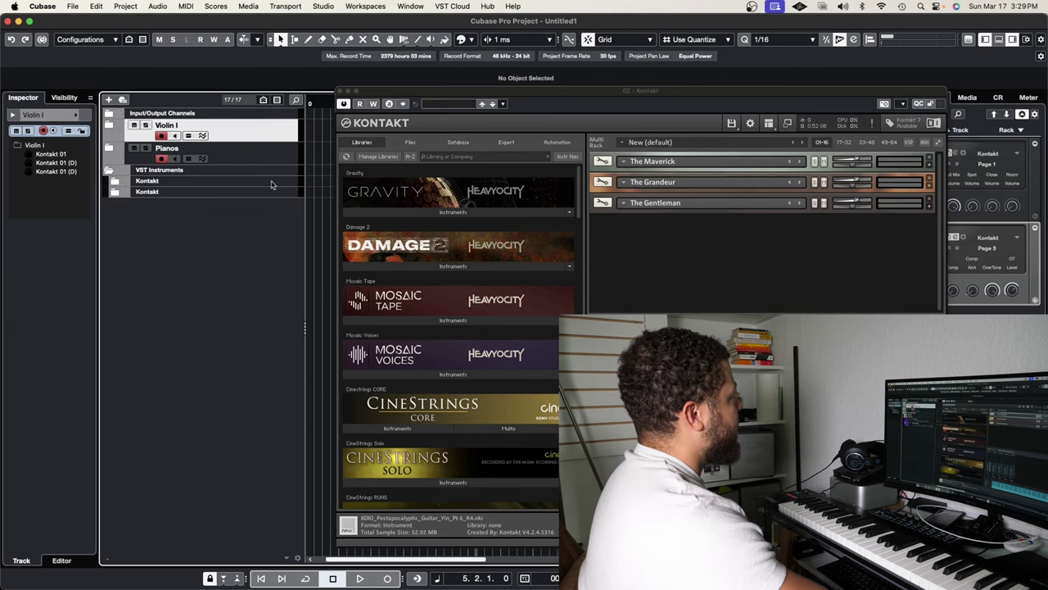
Step: Close the Kontakt window, collapse VST Instruments and expand the Pianos folder
left_click(342, 92)
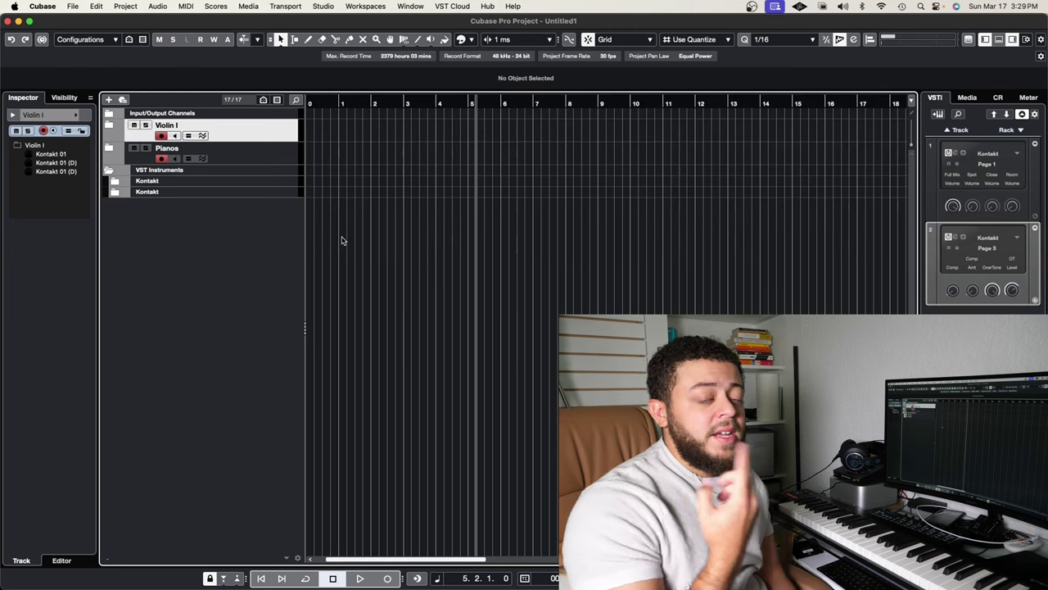
scroll(344, 240, "right", 2)
scroll(345, 240, "left", 3)
left_click(110, 170)
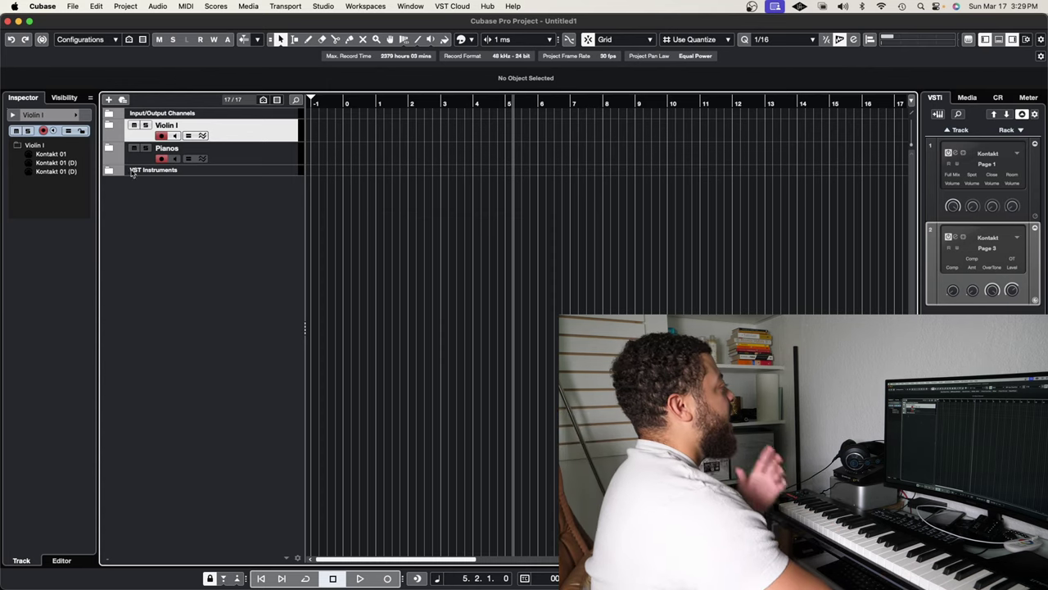
left_click(108, 147)
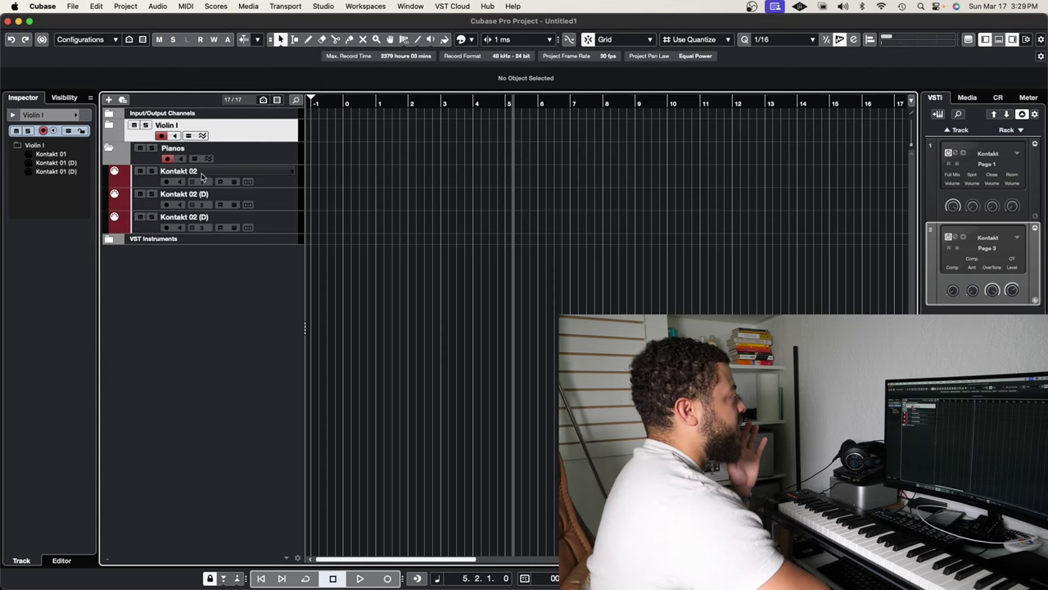
Step: Rename the three Pianos tracks to Maverick, Grandeur and Gentleman
double_click(200, 175)
type("Maveric")
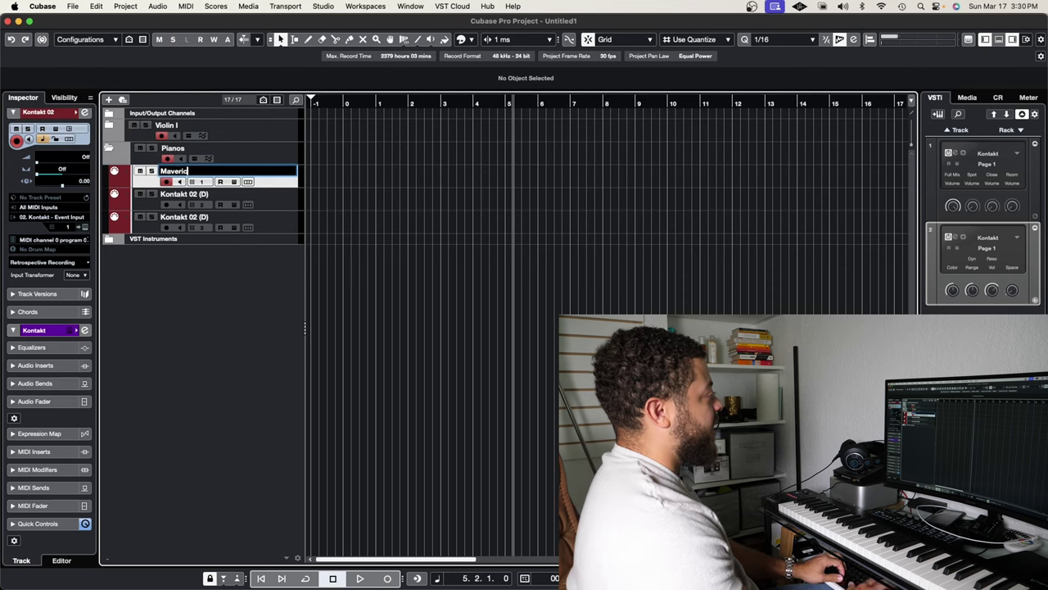
type("k")
key("Tab")
type("Grandeu")
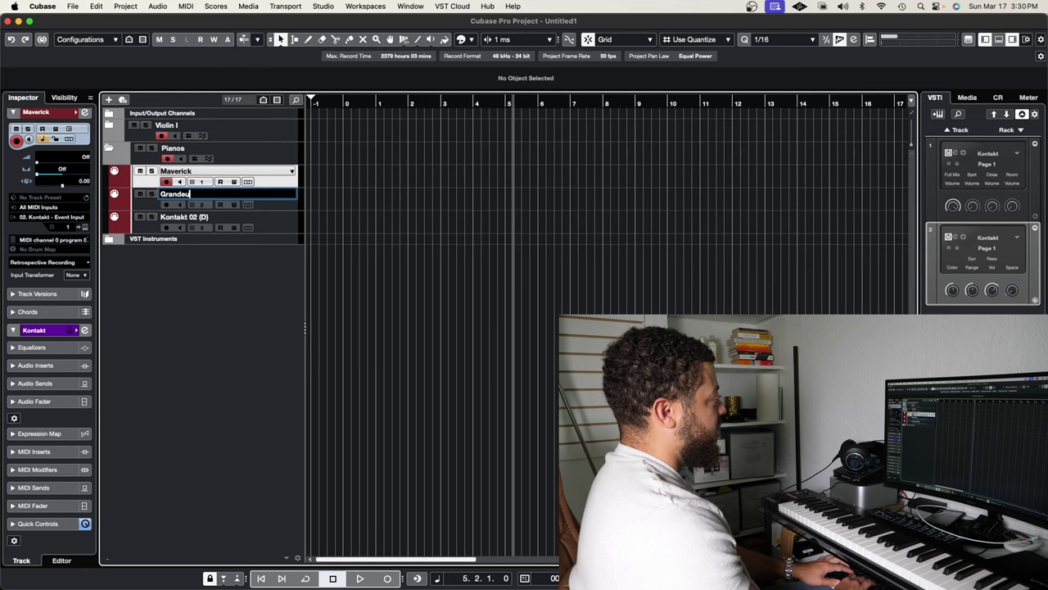
type("r")
key("Tab")
type("Gentleman")
key("Return")
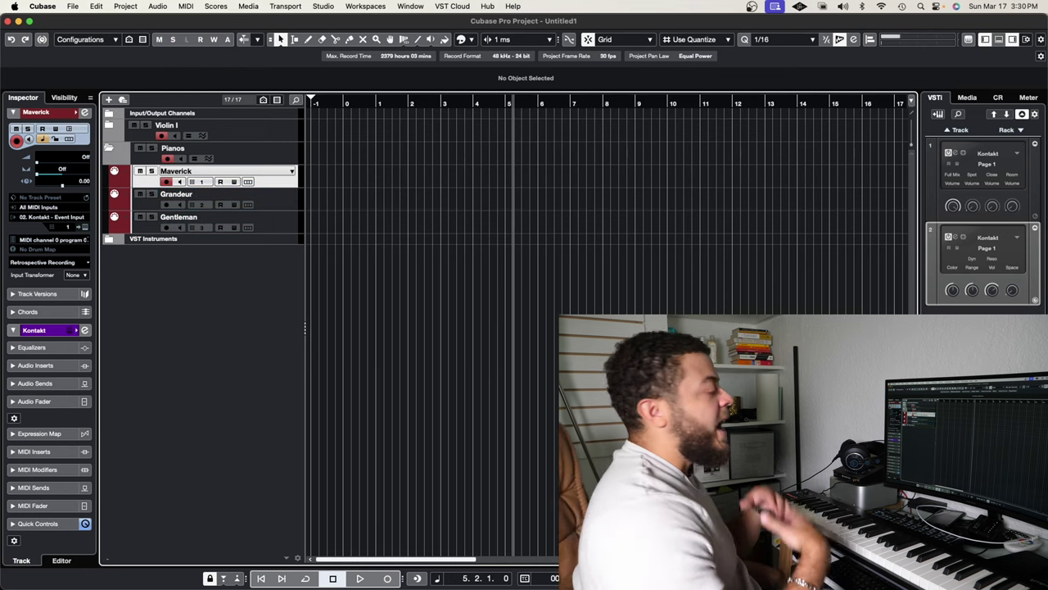